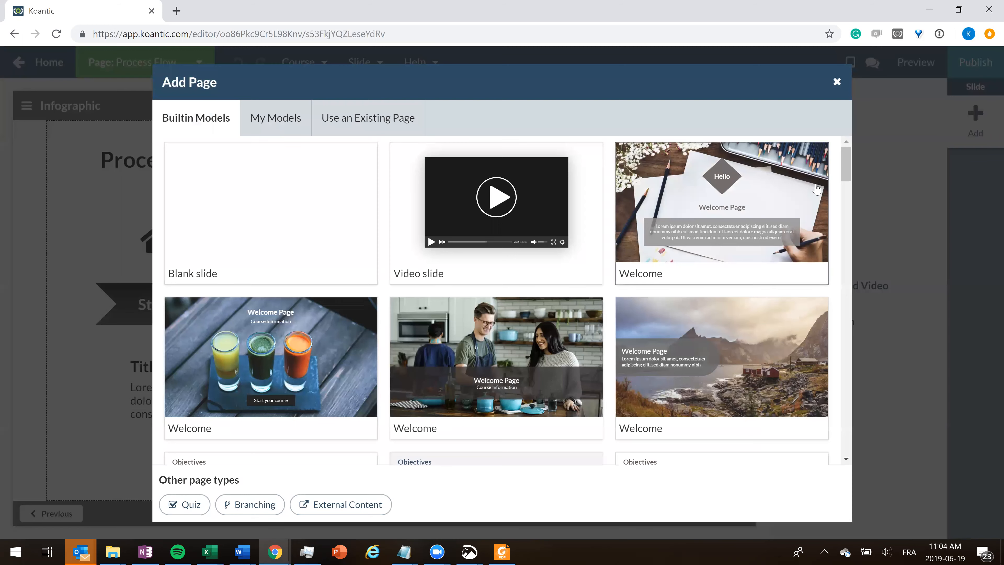
Step: Browse the built-in page models, then add a blank slide with the page name "Process Flow"
{"action": "left_click_drag", "start_coordinate": [847, 166], "coordinate": [845, 241]}
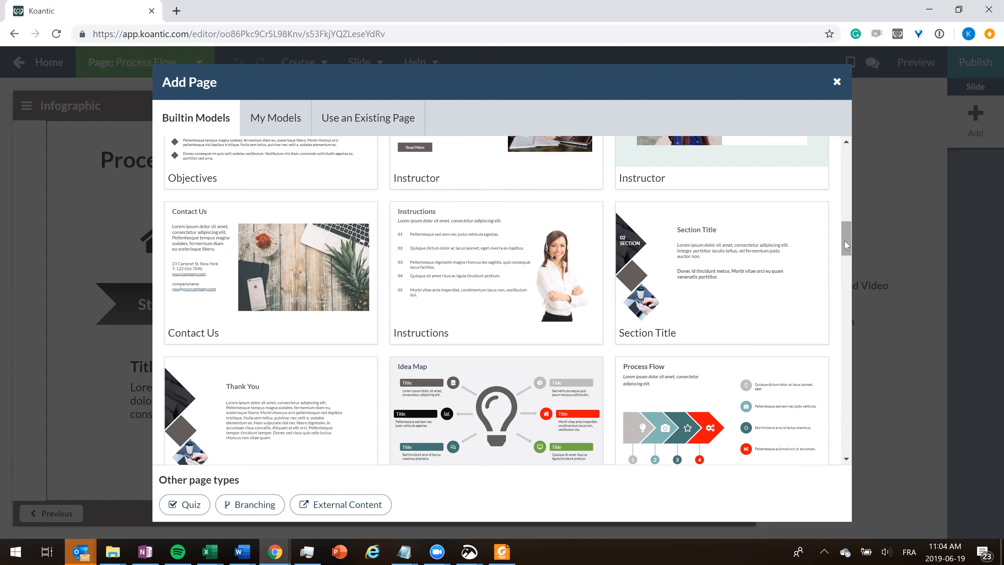
{"action": "left_click_drag", "start_coordinate": [845, 241], "coordinate": [848, 260]}
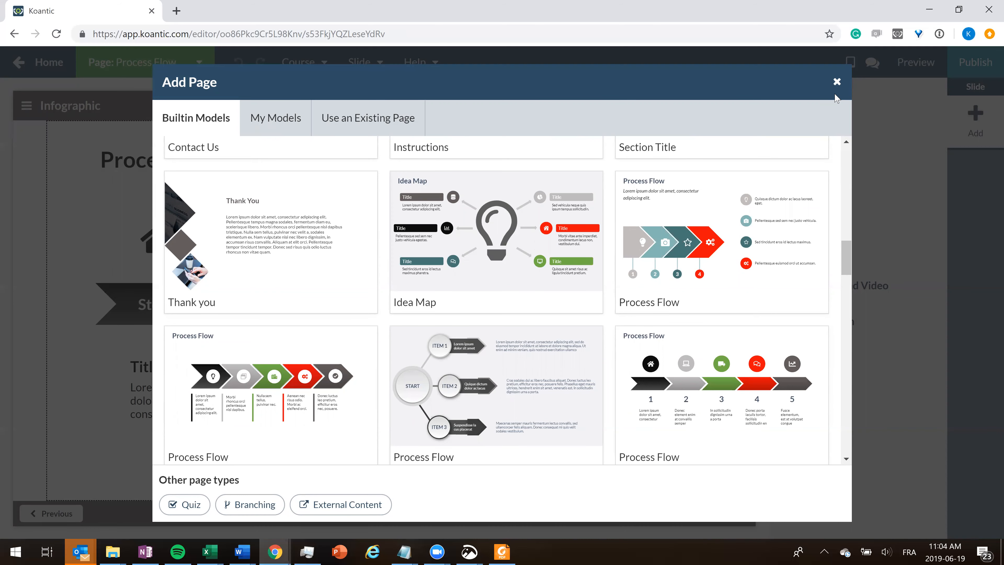
{"action": "left_click_drag", "start_coordinate": [847, 255], "coordinate": [845, 158]}
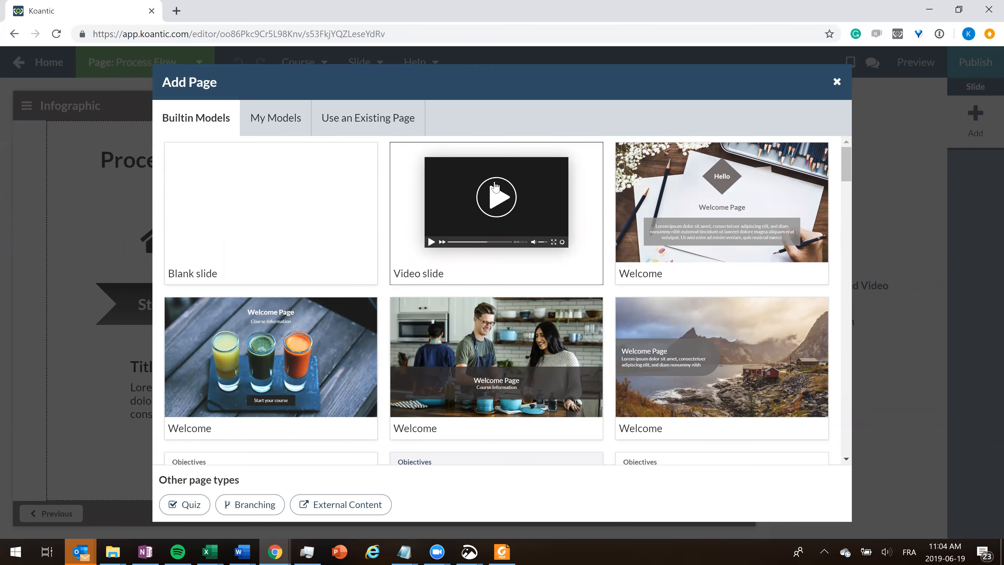
{"action": "left_click", "coordinate": [292, 233]}
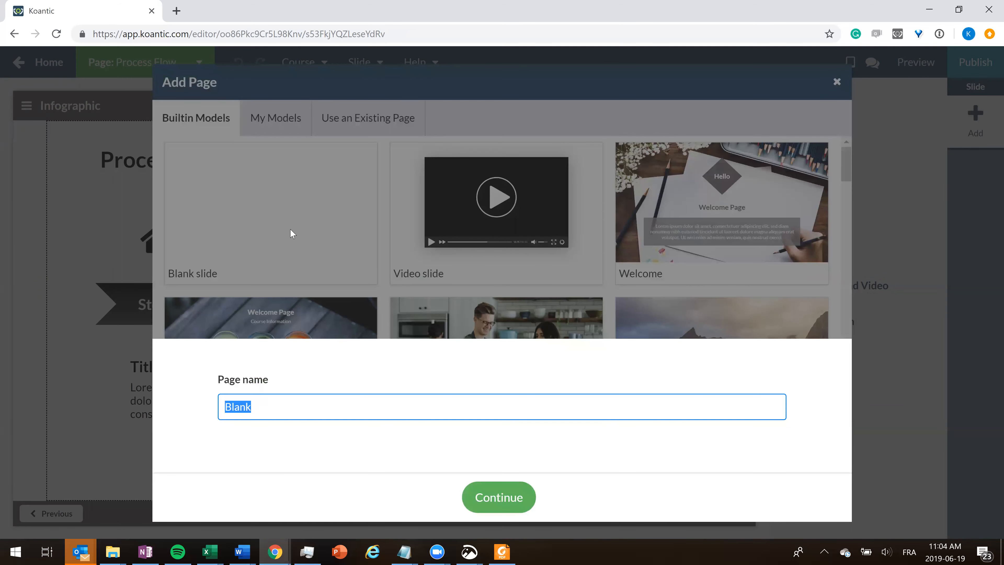
{"action": "type", "text": "Process Flow"}
{"action": "left_click", "coordinate": [481, 499]}
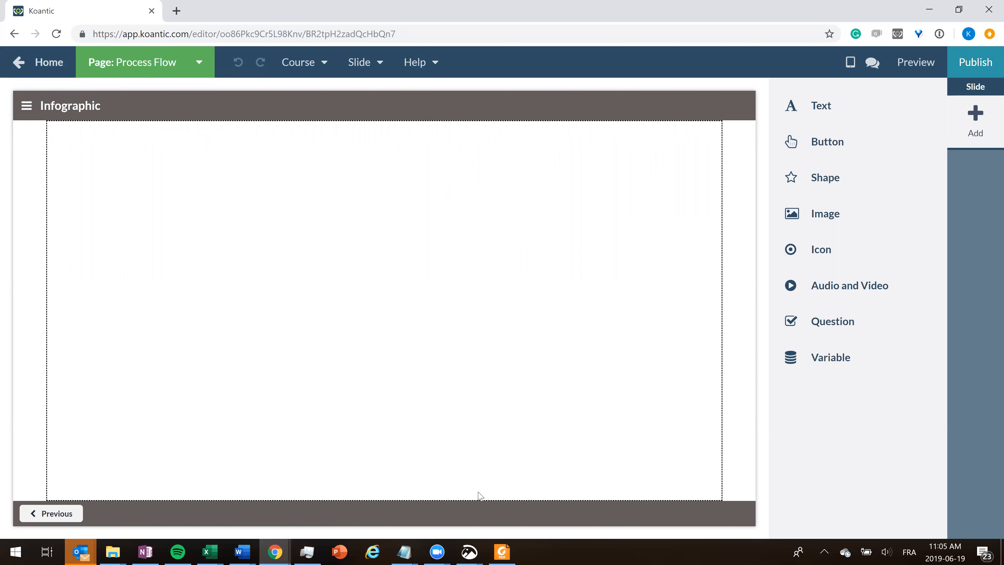
Step: Show the slide grid with a grid size of 40
{"action": "left_click", "coordinate": [366, 61]}
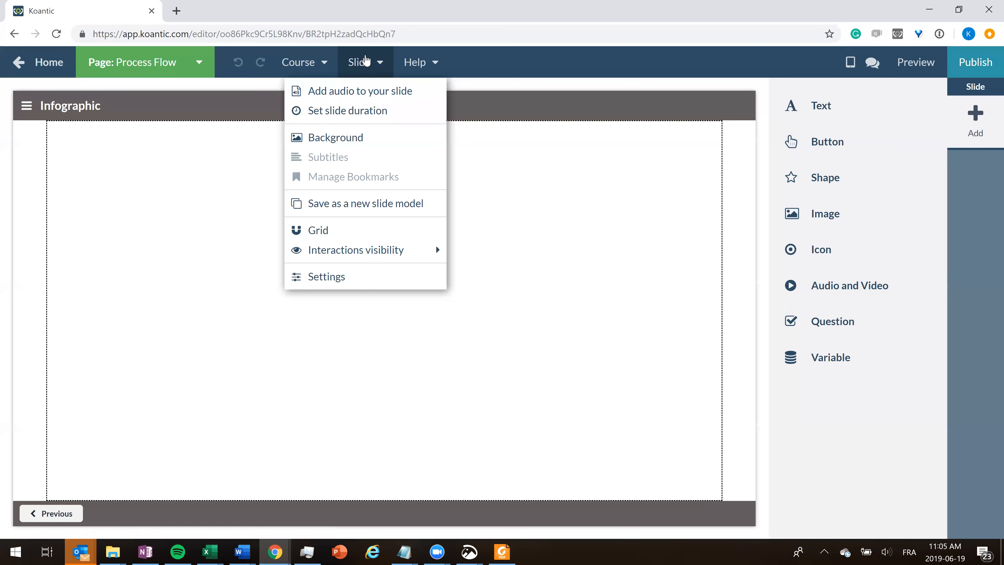
{"action": "left_click", "coordinate": [366, 231]}
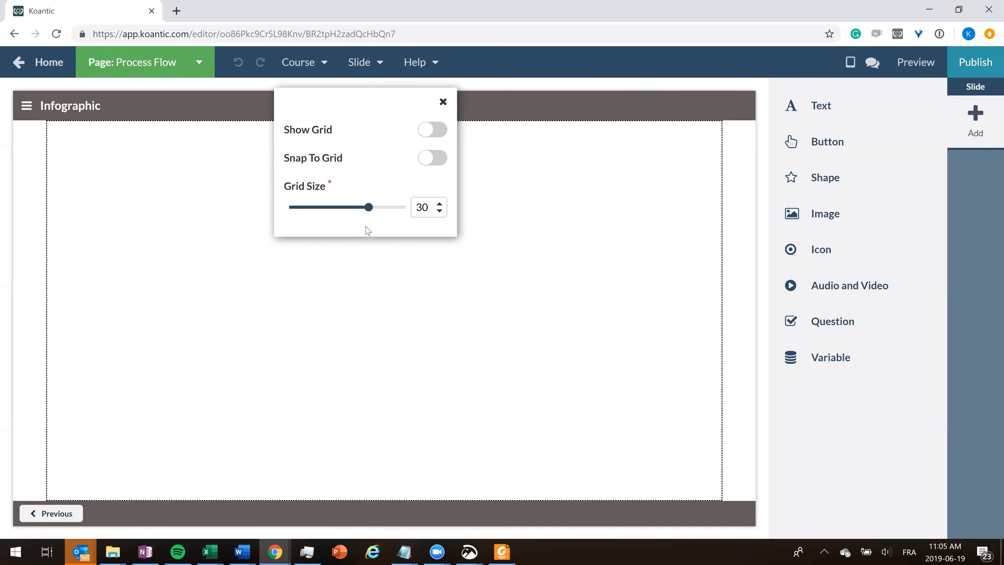
{"action": "left_click_drag", "start_coordinate": [369, 207], "coordinate": [399, 213]}
{"action": "left_click", "coordinate": [439, 131]}
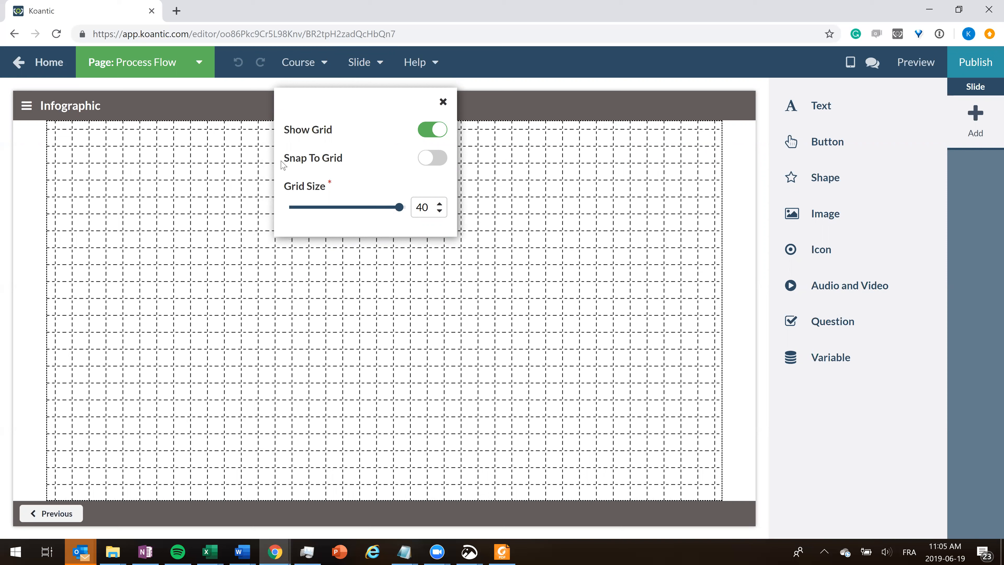
{"action": "left_click", "coordinate": [444, 103]}
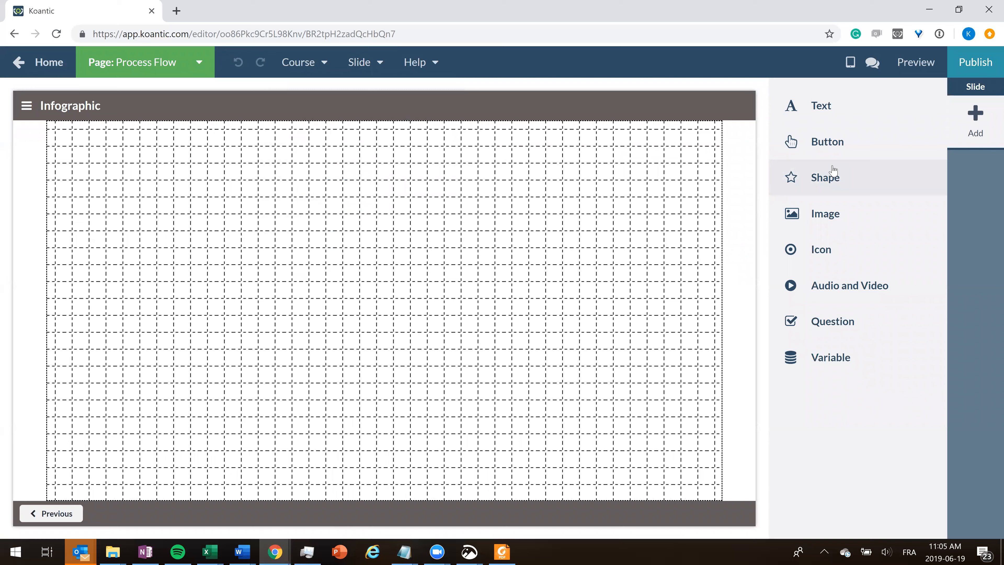
Step: Insert a right-pointing chevron shape about 259 wide and 89 high near the slide's left edge, at mid-height
{"action": "left_click", "coordinate": [831, 179]}
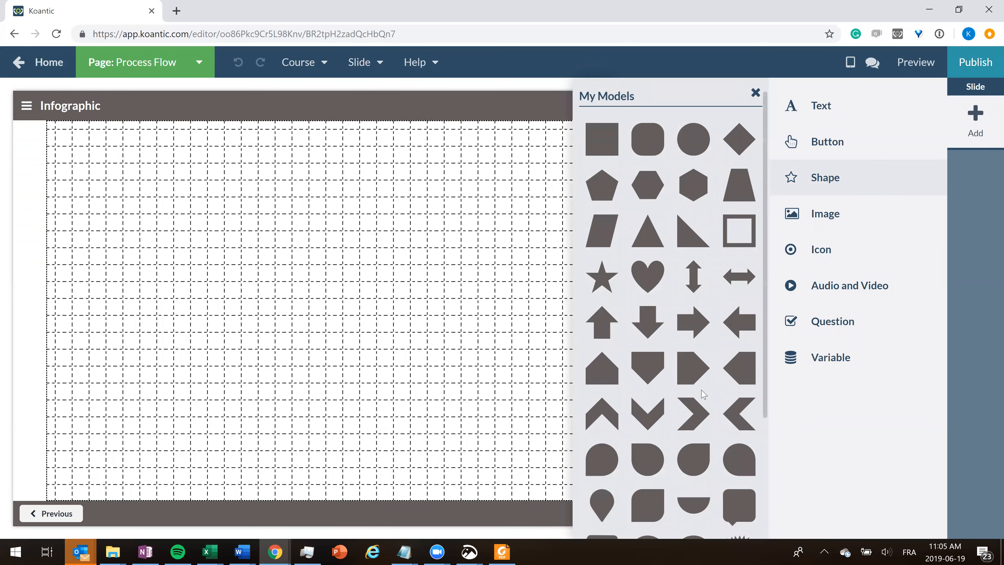
{"action": "left_click", "coordinate": [694, 422]}
{"action": "left_click_drag", "start_coordinate": [300, 301], "coordinate": [376, 243]}
{"action": "left_click_drag", "start_coordinate": [264, 258], "coordinate": [188, 307]}
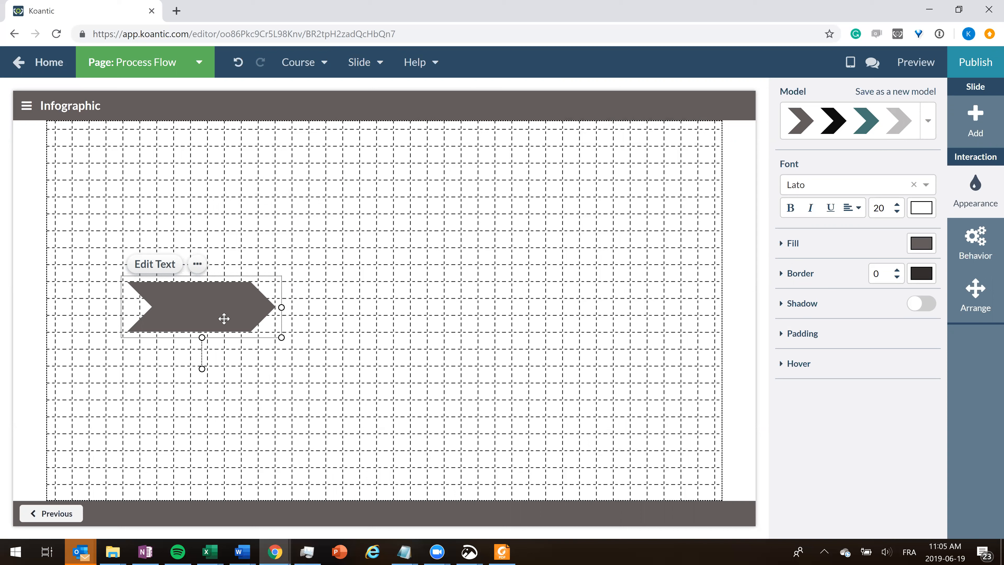
{"action": "left_click_drag", "start_coordinate": [282, 337], "coordinate": [199, 315]}
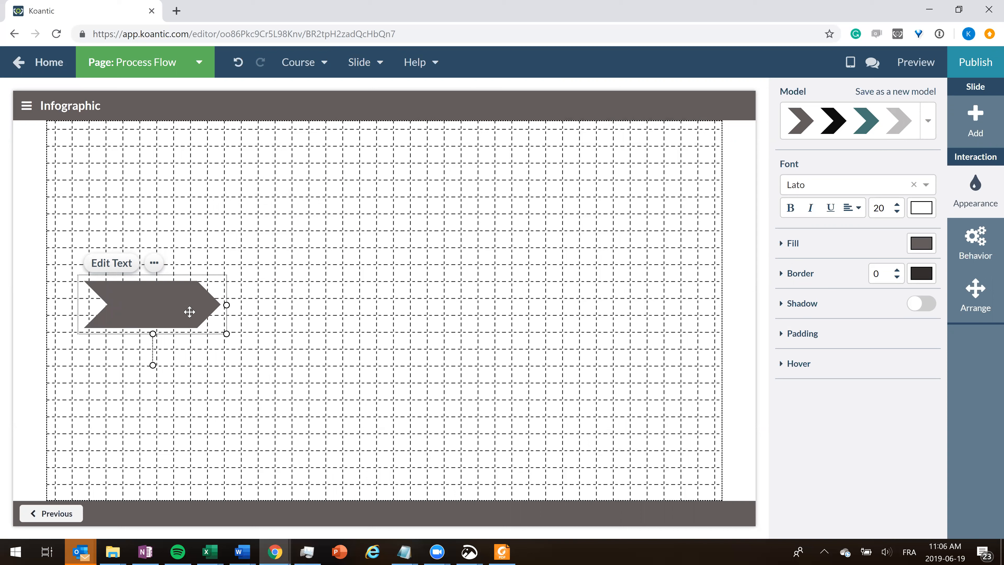
Step: Paste four copies of the chevron and place them one after another to form a row of five
{"action": "key", "text": "ctrl+v"}
{"action": "left_click_drag", "start_coordinate": [127, 155], "coordinate": [295, 317]}
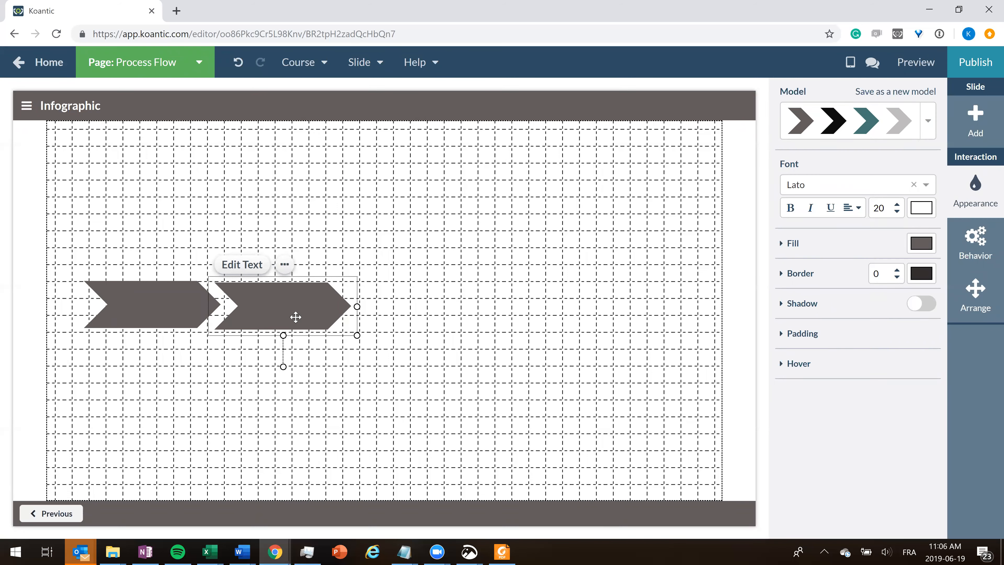
{"action": "key", "text": "ctrl+v"}
{"action": "left_click_drag", "start_coordinate": [152, 154], "coordinate": [459, 314]}
{"action": "key", "text": "ctrl+v"}
{"action": "left_click_drag", "start_coordinate": [150, 154], "coordinate": [589, 341]}
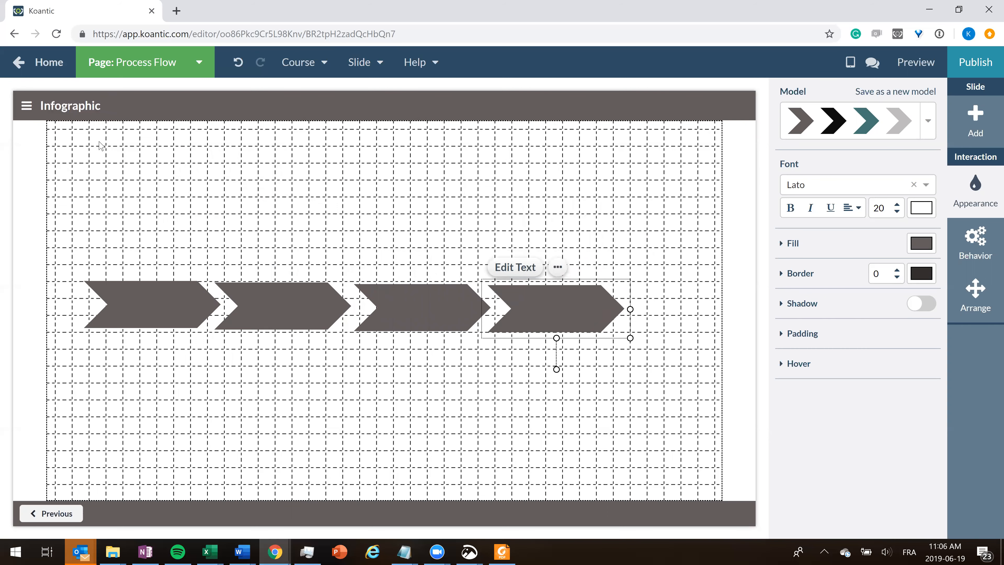
{"action": "key", "text": "ctrl+v"}
{"action": "left_click_drag", "start_coordinate": [108, 155], "coordinate": [625, 308]}
Step: Shift the chevrons along the row so all five fit within the slide with small gaps between them
{"action": "left_click", "coordinate": [172, 302]}
{"action": "left_click_drag", "start_coordinate": [172, 303], "coordinate": [148, 303]}
{"action": "left_click_drag", "start_coordinate": [276, 300], "coordinate": [254, 302]}
{"action": "left_click_drag", "start_coordinate": [405, 305], "coordinate": [374, 310]}
{"action": "left_click_drag", "start_coordinate": [512, 314], "coordinate": [484, 313]}
{"action": "left_click_drag", "start_coordinate": [605, 287], "coordinate": [624, 304]}
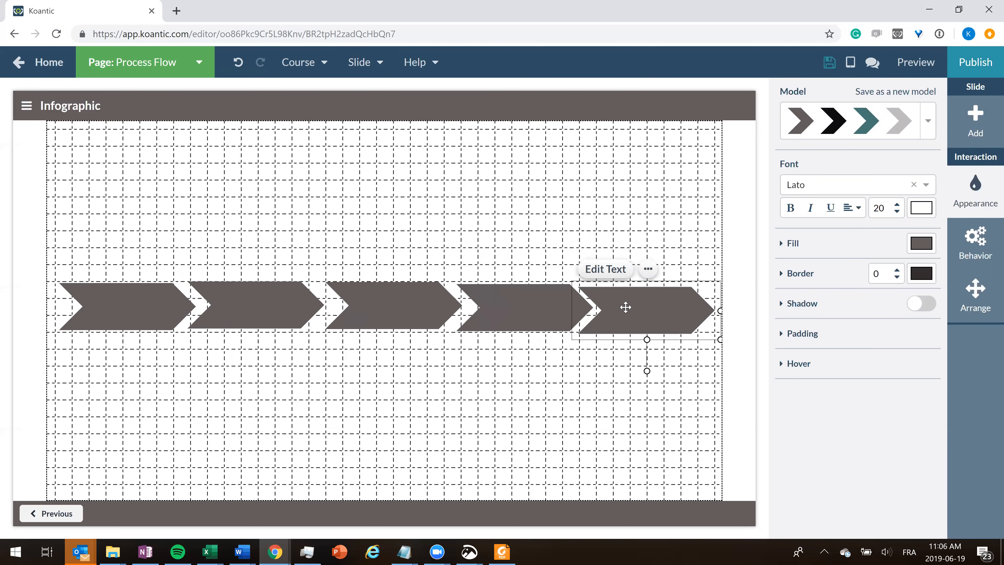
{"action": "left_click_drag", "start_coordinate": [247, 308], "coordinate": [242, 309]}
{"action": "mouse_move", "coordinate": [376, 307]}
{"action": "left_mouse_down"}
{"action": "mouse_move", "coordinate": [363, 308]}
{"action": "mouse_move", "coordinate": [374, 307]}
{"action": "left_mouse_up"}
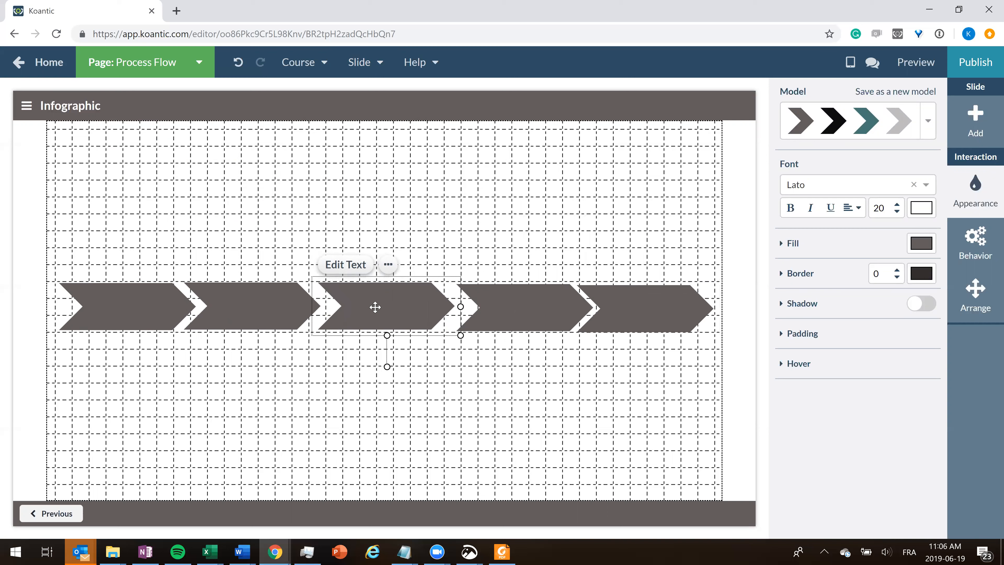
Step: Set all five chevrons to a width of 260 and a height of 80
{"action": "left_click", "coordinate": [113, 314]}
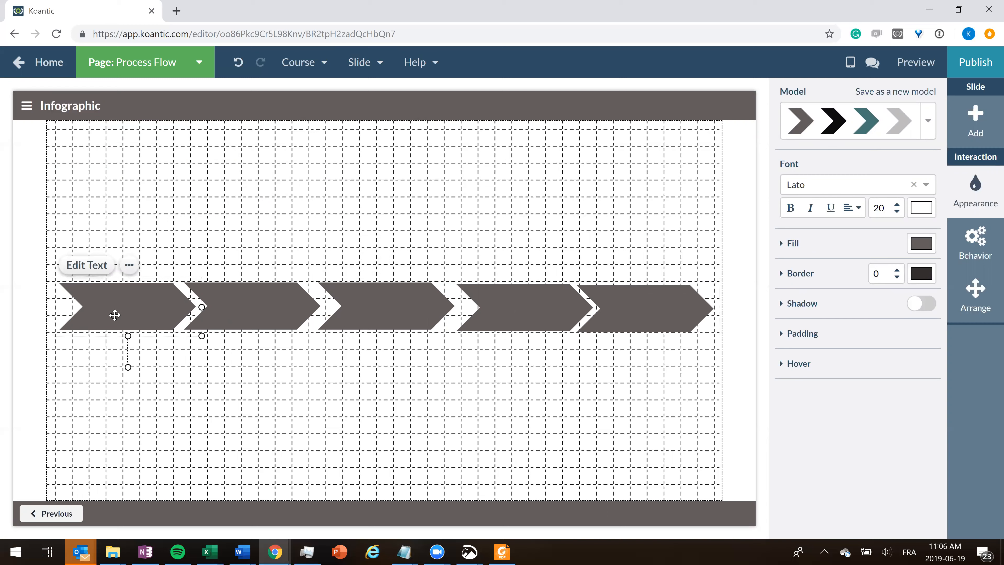
{"action": "left_click", "coordinate": [233, 308], "text": "shift"}
{"action": "left_click", "coordinate": [371, 300], "text": "shift"}
{"action": "left_click", "coordinate": [526, 310], "text": "shift"}
{"action": "left_click", "coordinate": [634, 305], "text": "shift"}
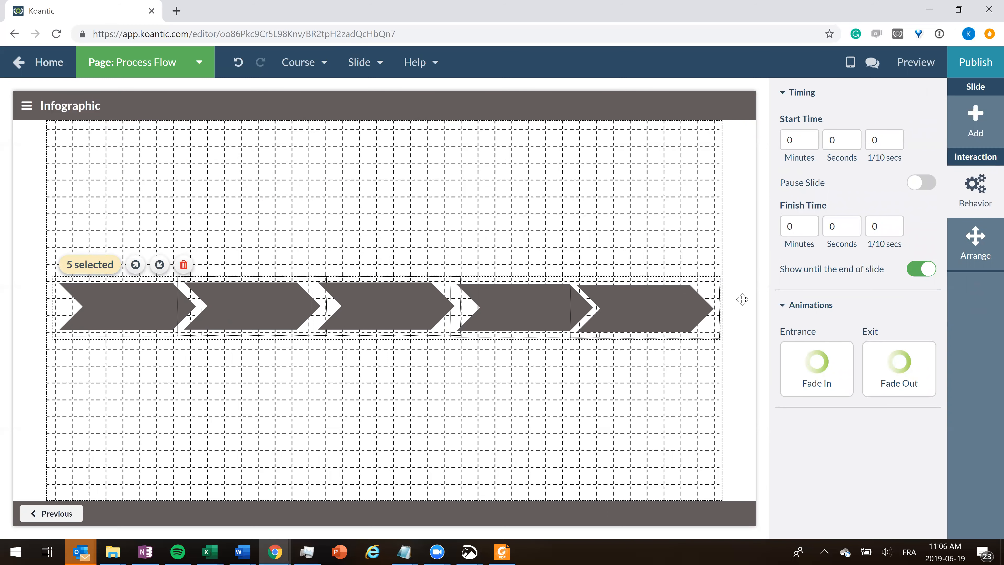
{"action": "left_click", "coordinate": [976, 244]}
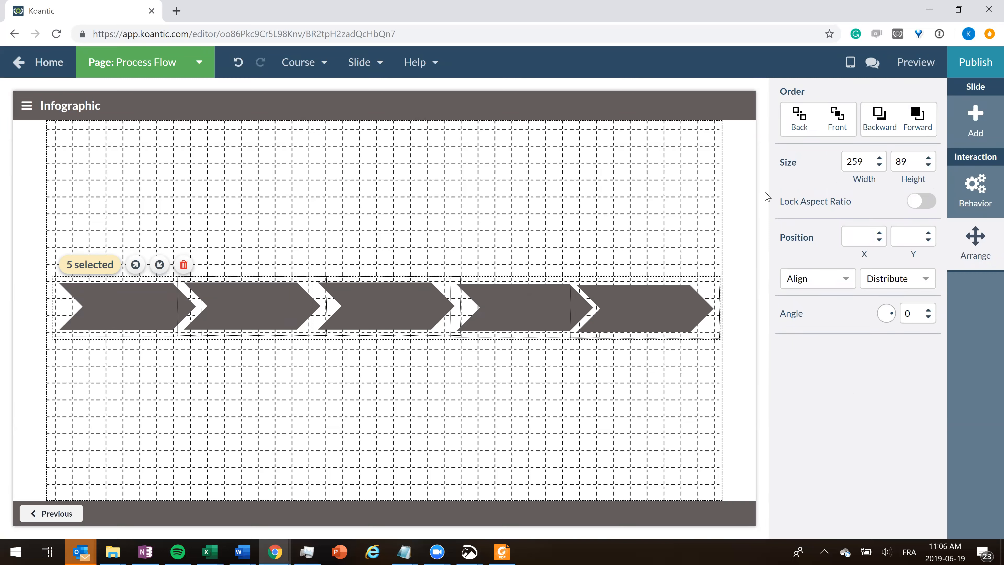
{"action": "left_click", "coordinate": [879, 158]}
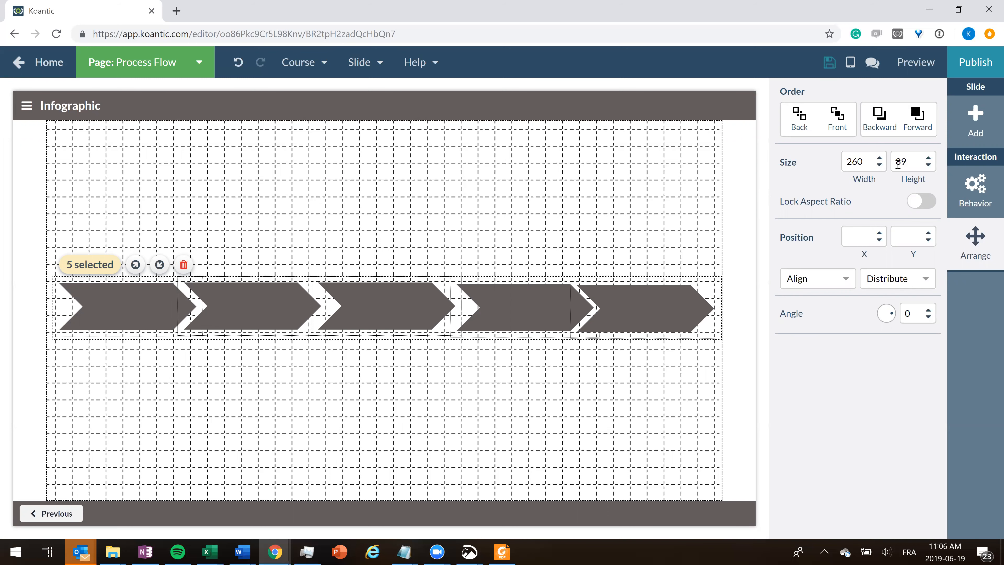
{"action": "left_click", "coordinate": [931, 166]}
{"action": "left_click", "coordinate": [930, 166]}
{"action": "left_click", "coordinate": [930, 166]}
{"action": "left_click", "coordinate": [930, 166]}
{"action": "left_click", "coordinate": [930, 166]}
{"action": "left_click", "coordinate": [930, 166]}
{"action": "left_click", "coordinate": [931, 166]}
{"action": "left_click", "coordinate": [930, 166]}
{"action": "left_click", "coordinate": [928, 165]}
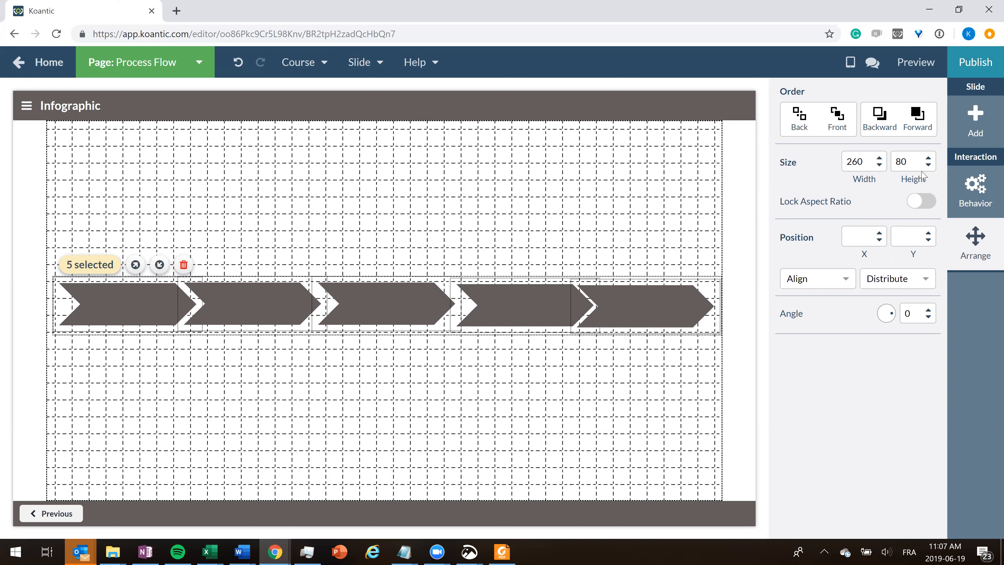
Step: Align the five selected chevrons to their middle and distribute them horizontally
{"action": "left_click", "coordinate": [831, 283]}
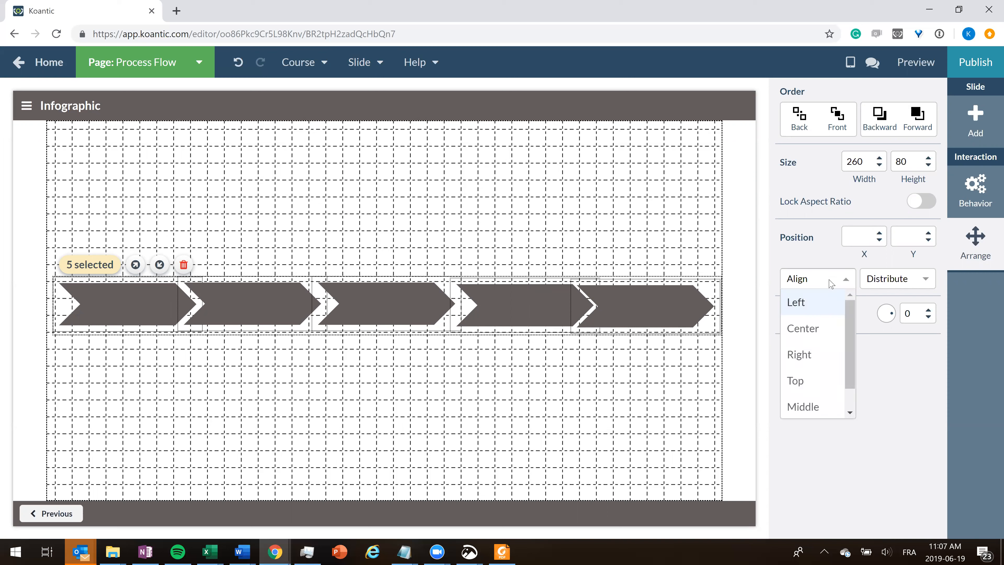
{"action": "left_click", "coordinate": [814, 405]}
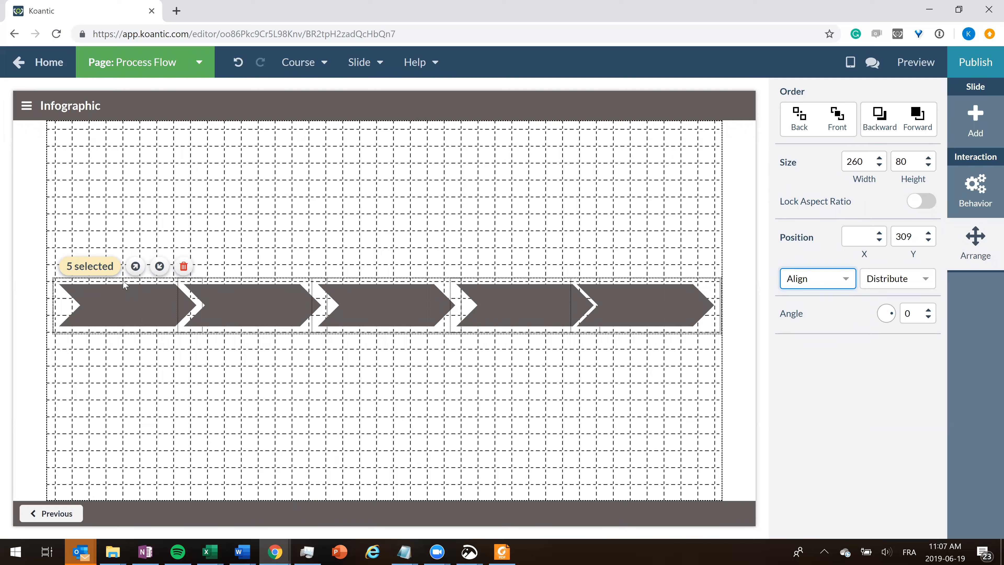
{"action": "left_click", "coordinate": [887, 279]}
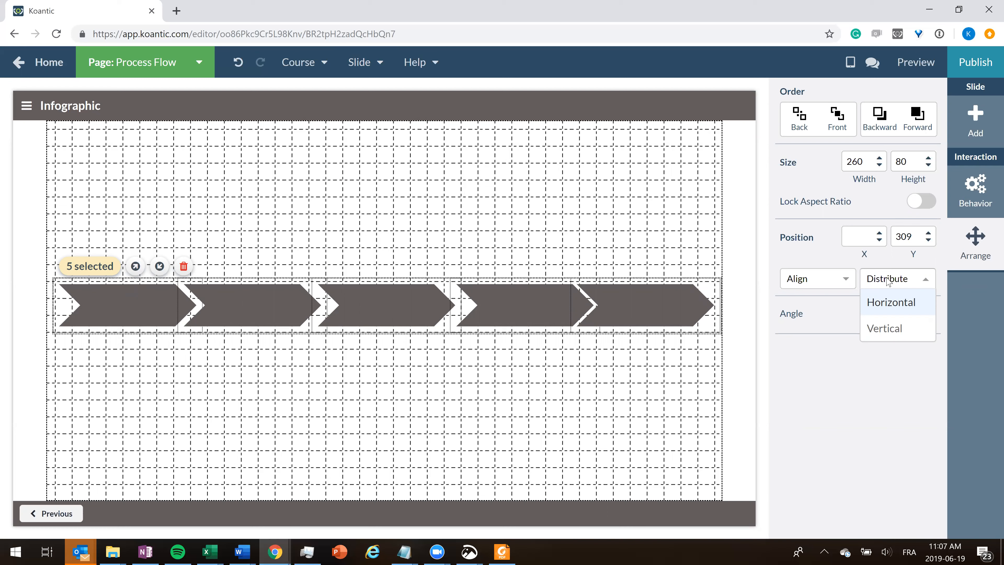
{"action": "left_click", "coordinate": [891, 310]}
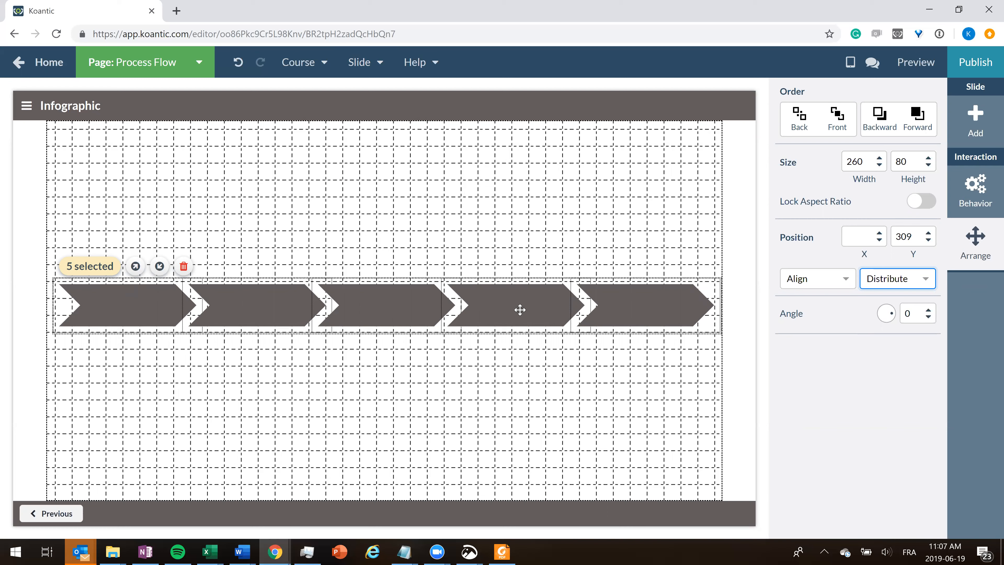
Step: Nudge the row of five chevrons slightly left and down to a Y position of 313, then deselect it
{"action": "key", "text": "Left"}
{"action": "key", "text": "Left"}
{"action": "key", "text": "Left"}
{"action": "key", "text": "Left"}
{"action": "key", "text": "Left"}
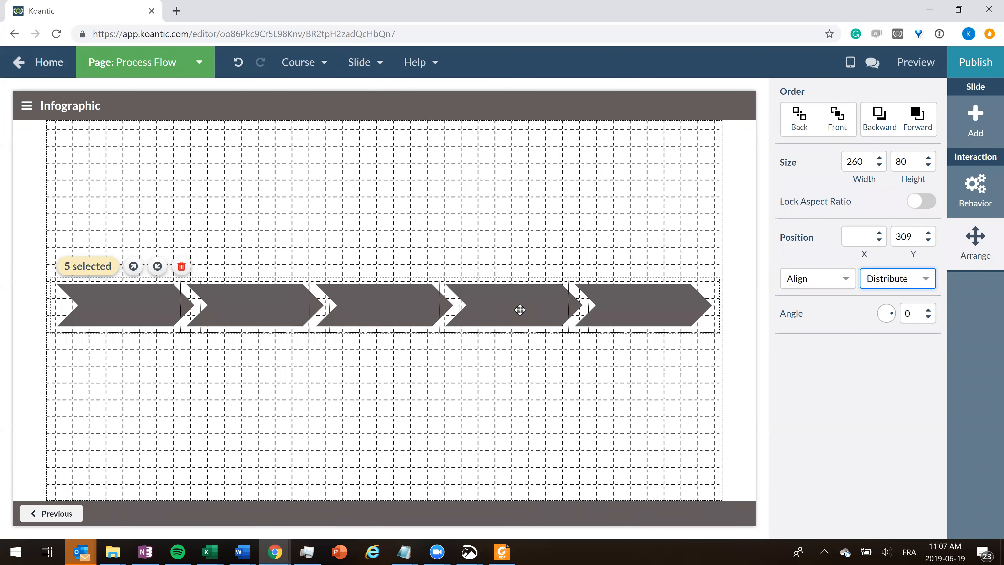
{"action": "key", "text": "Down"}
{"action": "key", "text": "Down"}
{"action": "key", "text": "Down"}
{"action": "key", "text": "Down"}
{"action": "key", "text": "Down"}
{"action": "key", "text": "Down"}
{"action": "key", "text": "Down"}
{"action": "key", "text": "Down"}
{"action": "key", "text": "Down"}
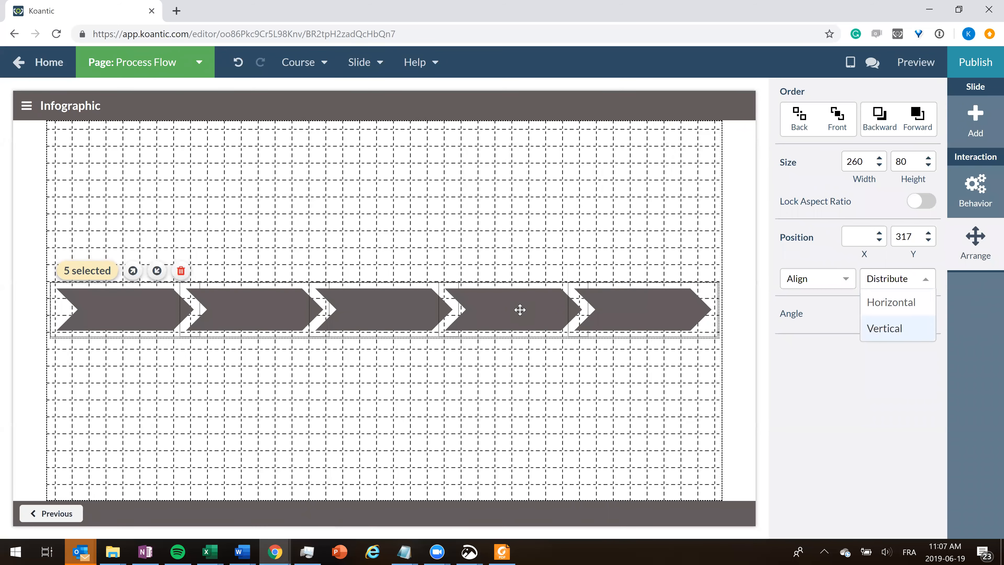
{"action": "key", "text": "Up"}
{"action": "key", "text": "Up"}
{"action": "key", "text": "Up"}
{"action": "key", "text": "Up"}
{"action": "key", "text": "Up"}
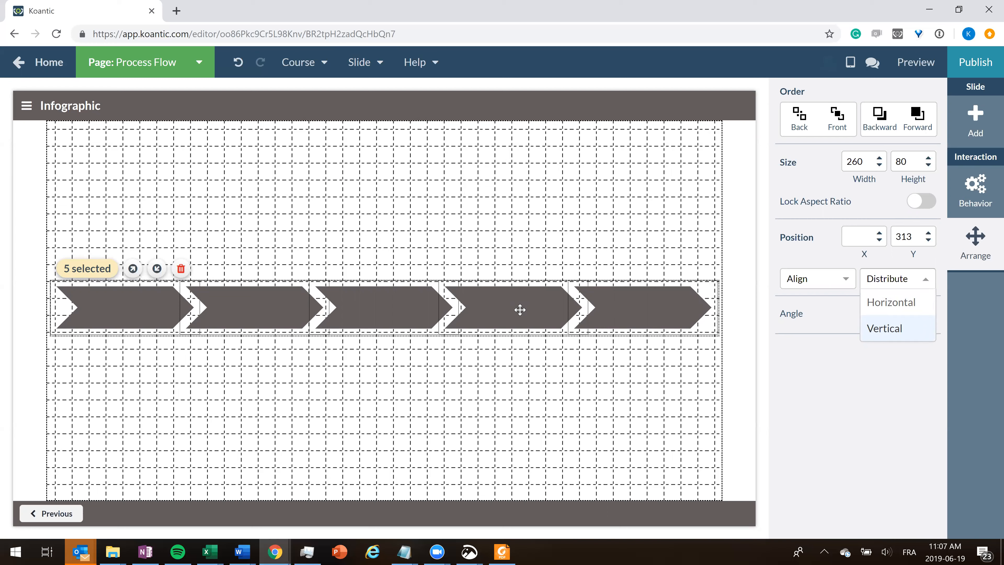
{"action": "left_click", "coordinate": [494, 370]}
Step: Label the five chevrons from left to right "Step 1", "Step 2", "Step 3", "Step 4" and "Step 5"
{"action": "left_click", "coordinate": [134, 306]}
{"action": "double_click", "coordinate": [134, 306]}
{"action": "type", "text": "Step 1"}
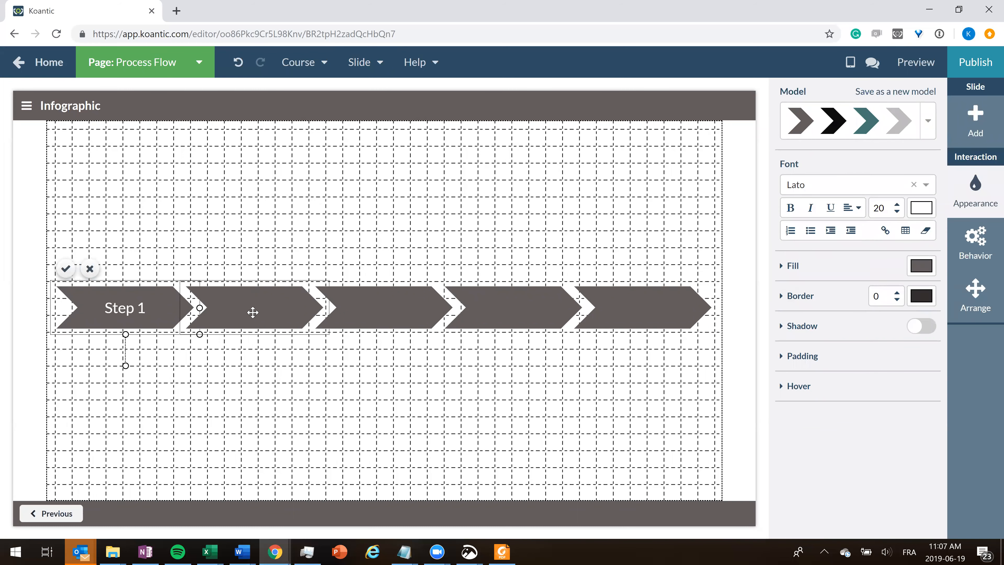
{"action": "left_click", "coordinate": [253, 312]}
{"action": "double_click", "coordinate": [253, 312]}
{"action": "type", "text": "Step 2"}
{"action": "double_click", "coordinate": [383, 307]}
{"action": "type", "text": "Step 3"}
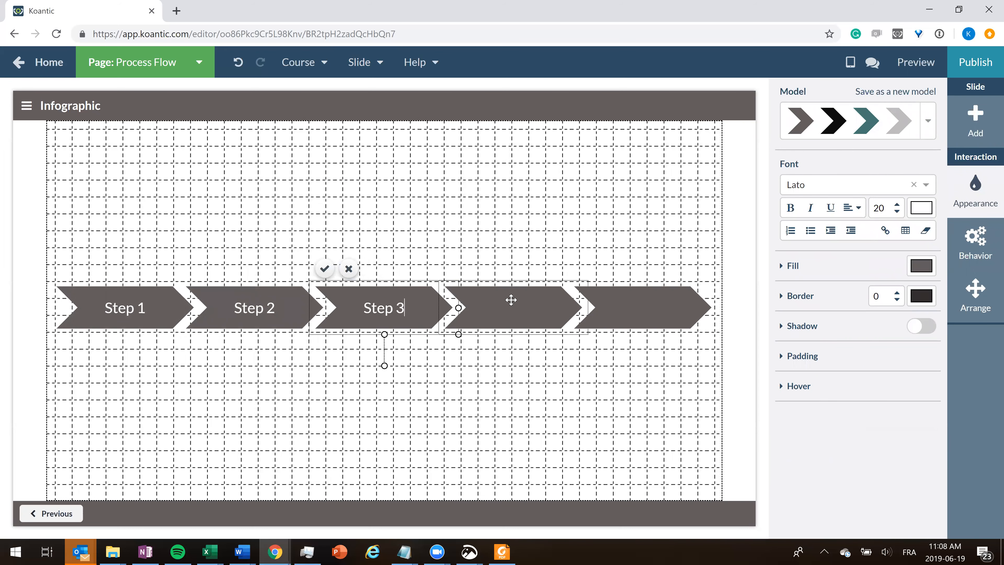
{"action": "double_click", "coordinate": [515, 305]}
{"action": "type", "text": "Step 4"}
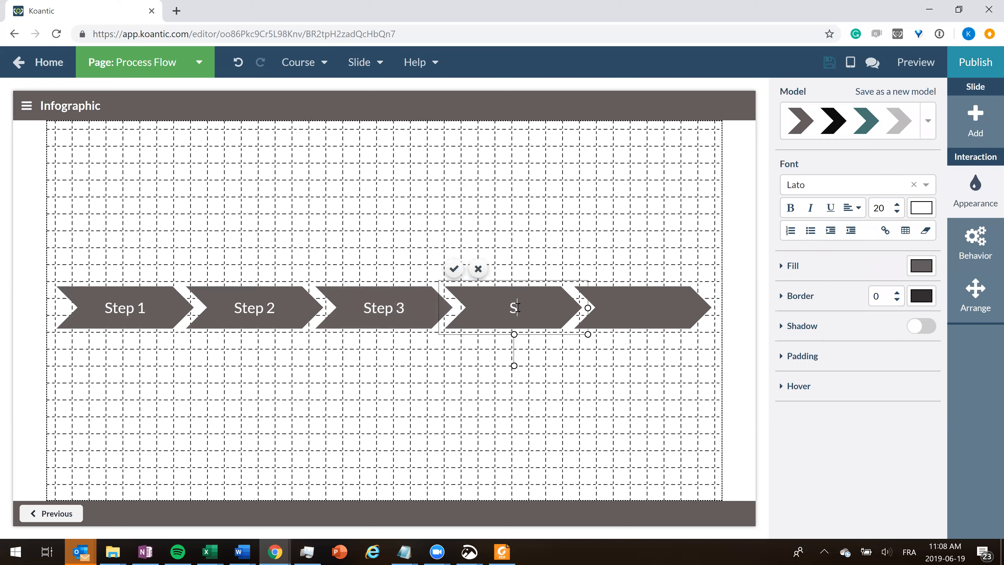
{"action": "double_click", "coordinate": [633, 311]}
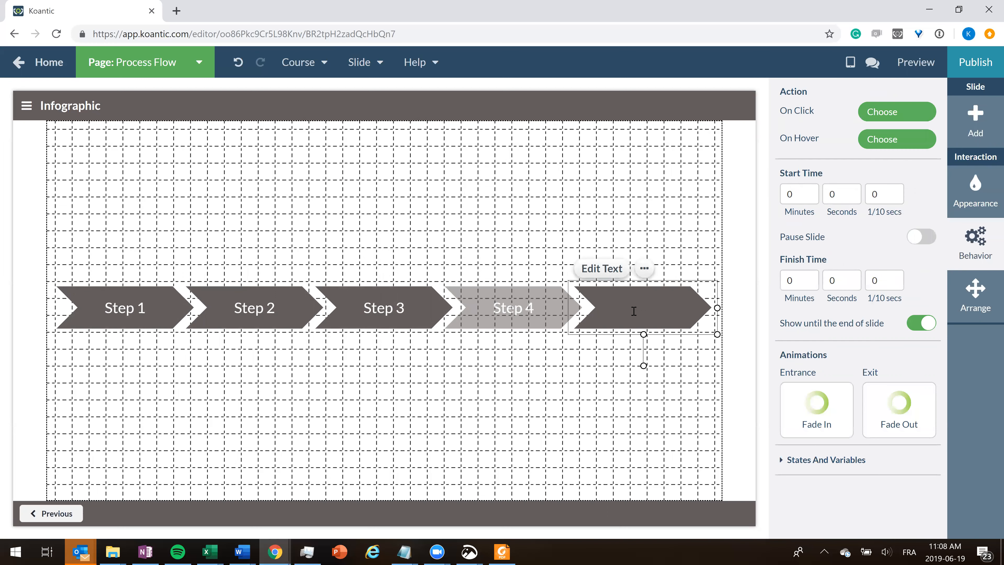
{"action": "type", "text": "Step 5"}
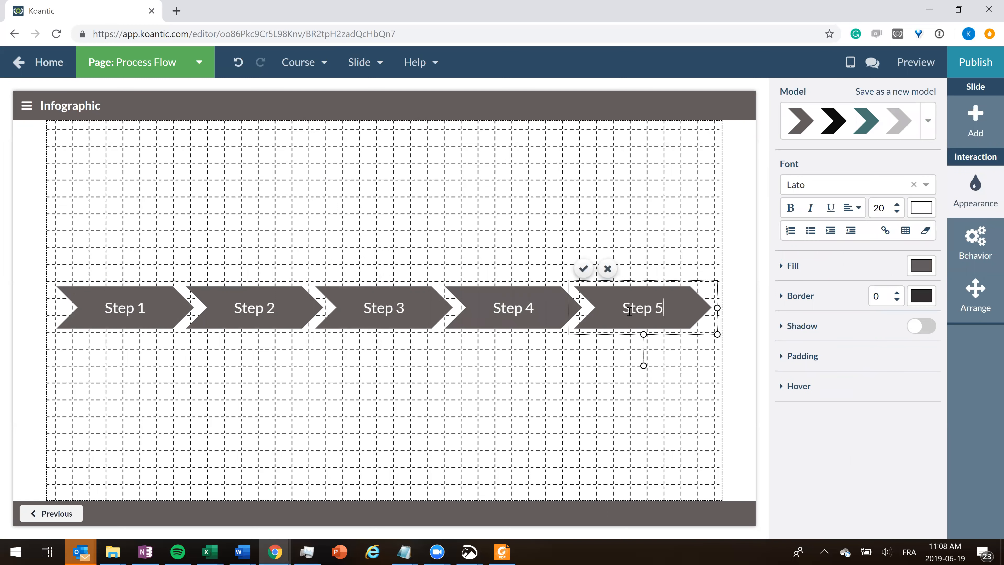
{"action": "left_click", "coordinate": [462, 230]}
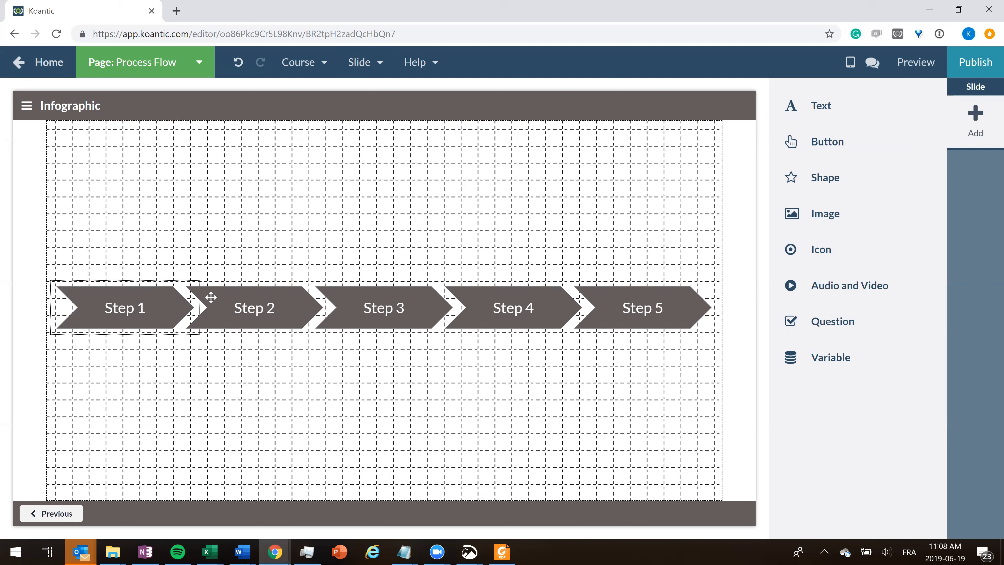
Step: Select the Step 1 chevron and look over the style models available for its appearance
{"action": "left_click", "coordinate": [166, 301]}
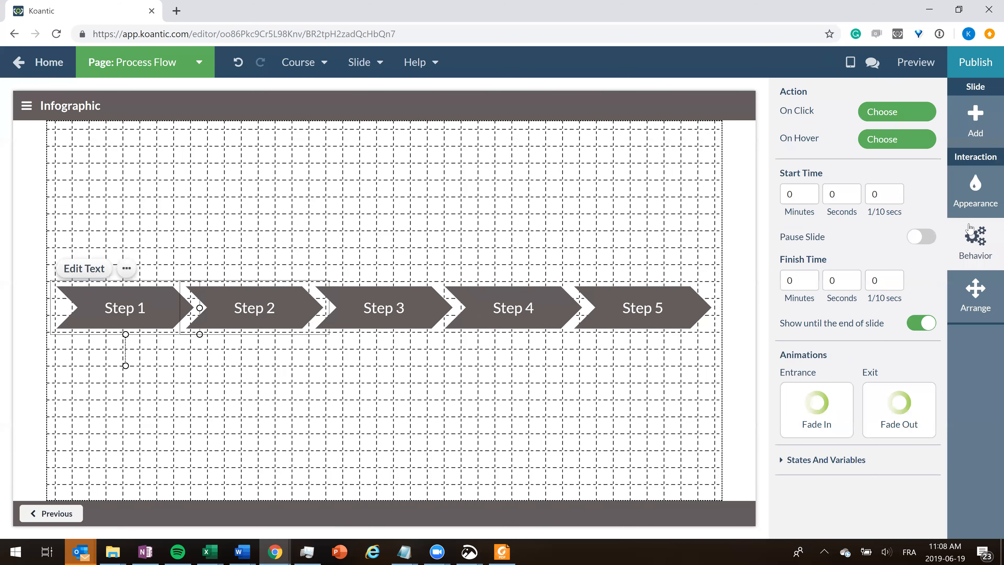
{"action": "left_click", "coordinate": [975, 194]}
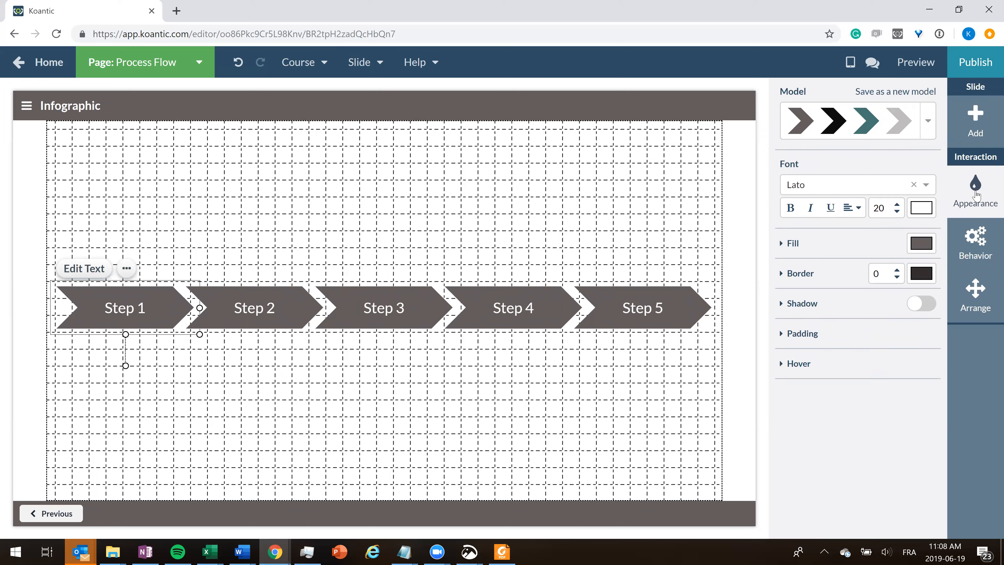
{"action": "left_click", "coordinate": [931, 113]}
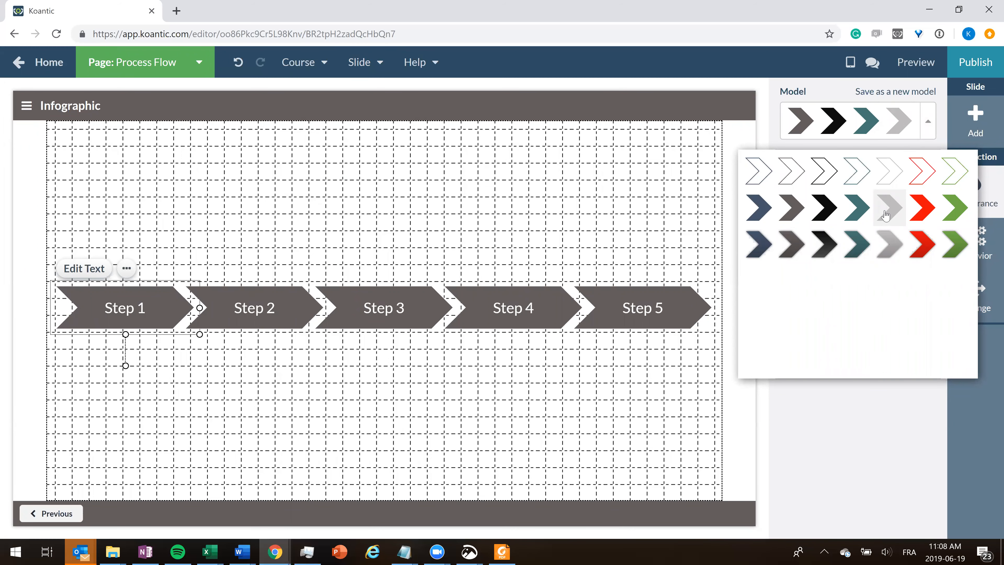
{"action": "left_click", "coordinate": [820, 88]}
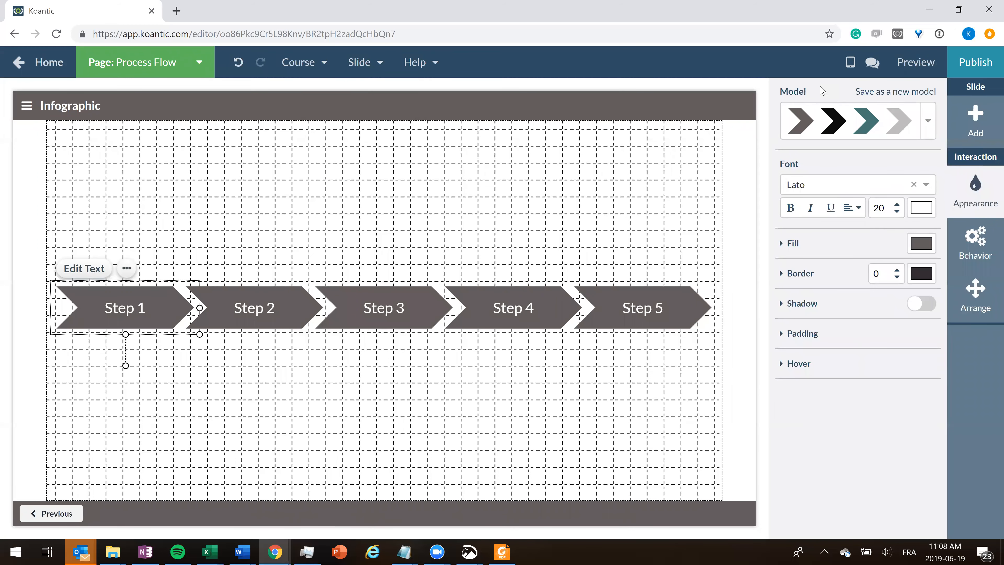
Step: Try the Gradient fill type on the Step 1 chevron and return it to the Color fill type
{"action": "left_click", "coordinate": [797, 245]}
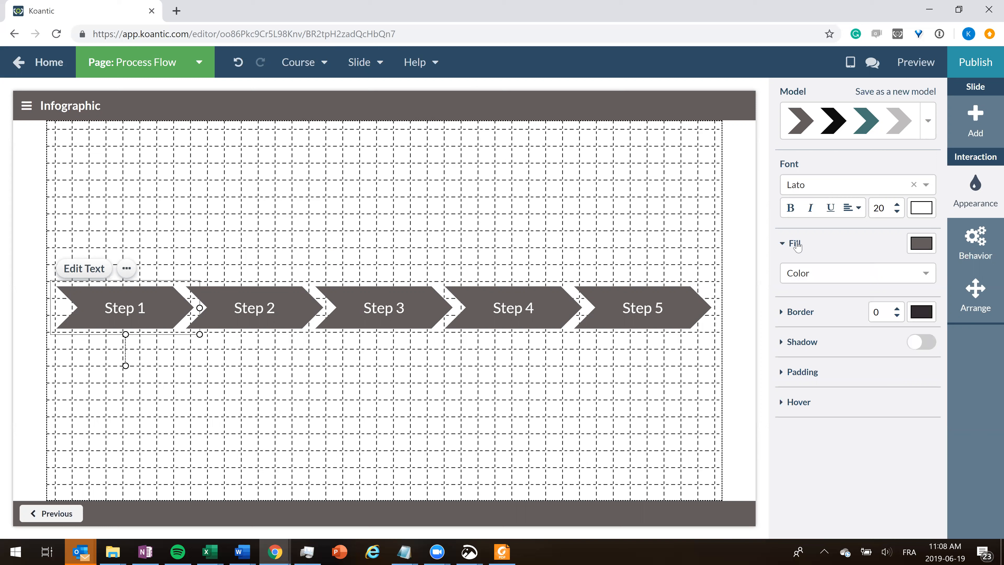
{"action": "left_click", "coordinate": [835, 280]}
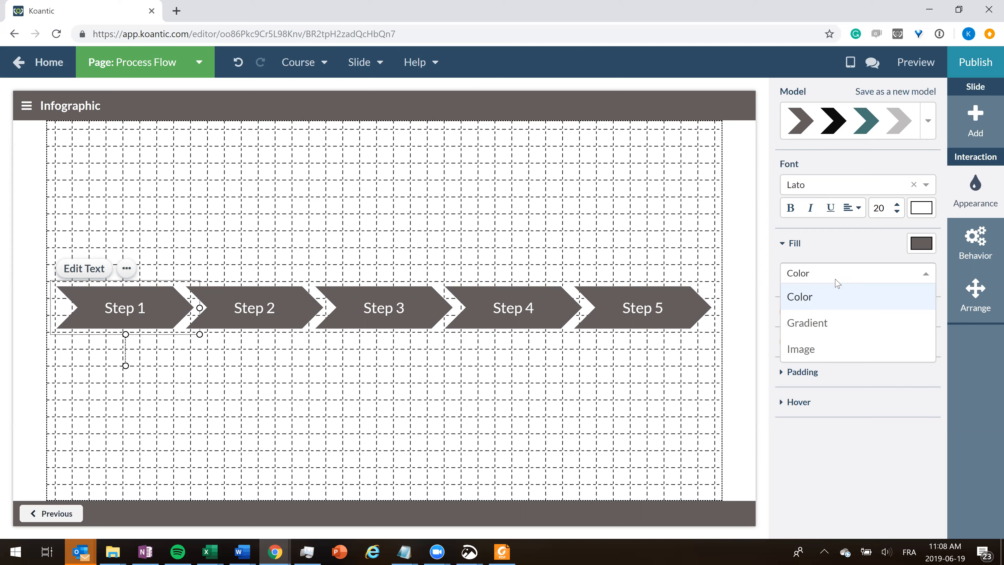
{"action": "left_click", "coordinate": [835, 321]}
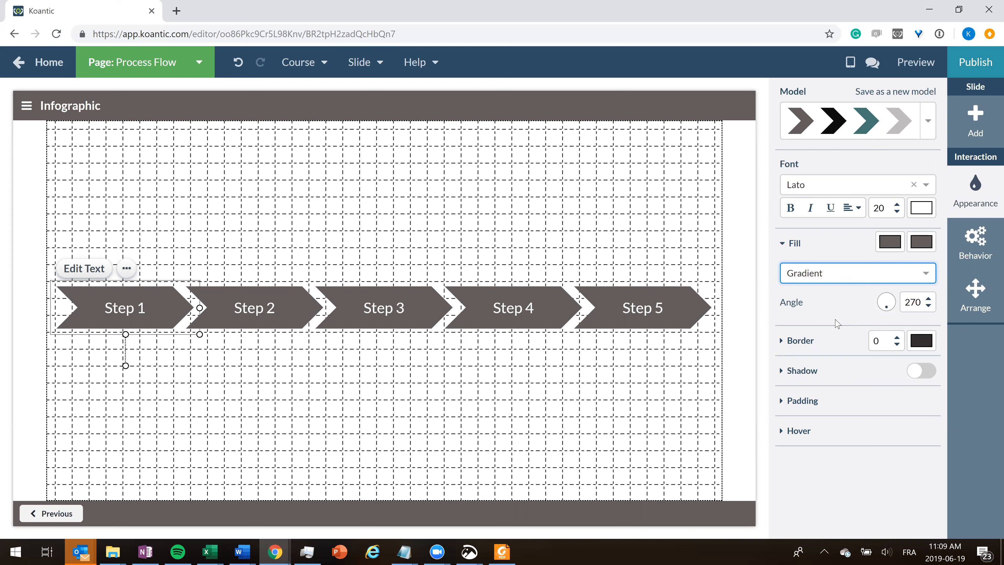
{"action": "left_click", "coordinate": [855, 272]}
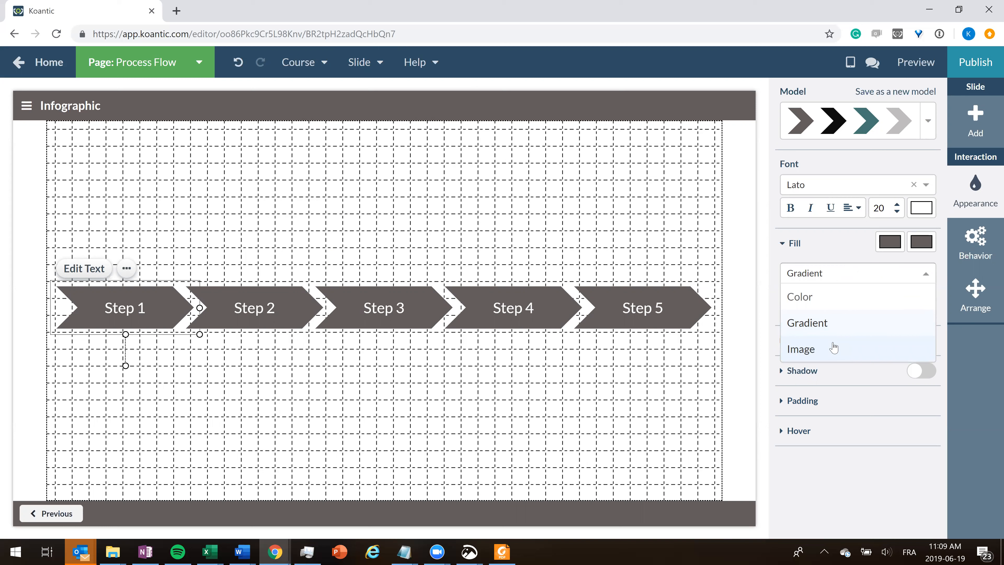
{"action": "left_click", "coordinate": [832, 297]}
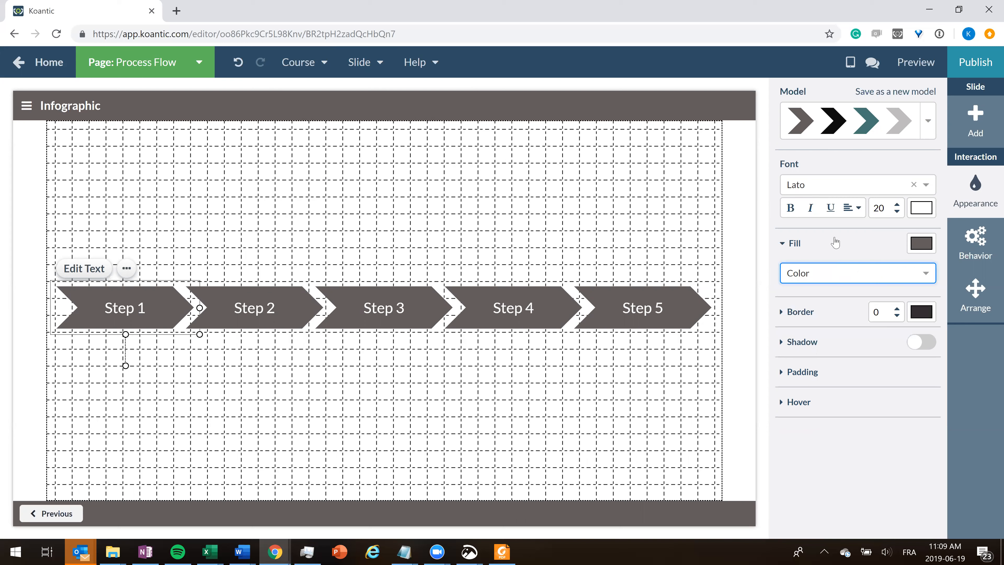
{"action": "left_click", "coordinate": [833, 241]}
Step: Fill the Step 1 chevron with the near-black theme color 0C0C0C
{"action": "left_click", "coordinate": [922, 244]}
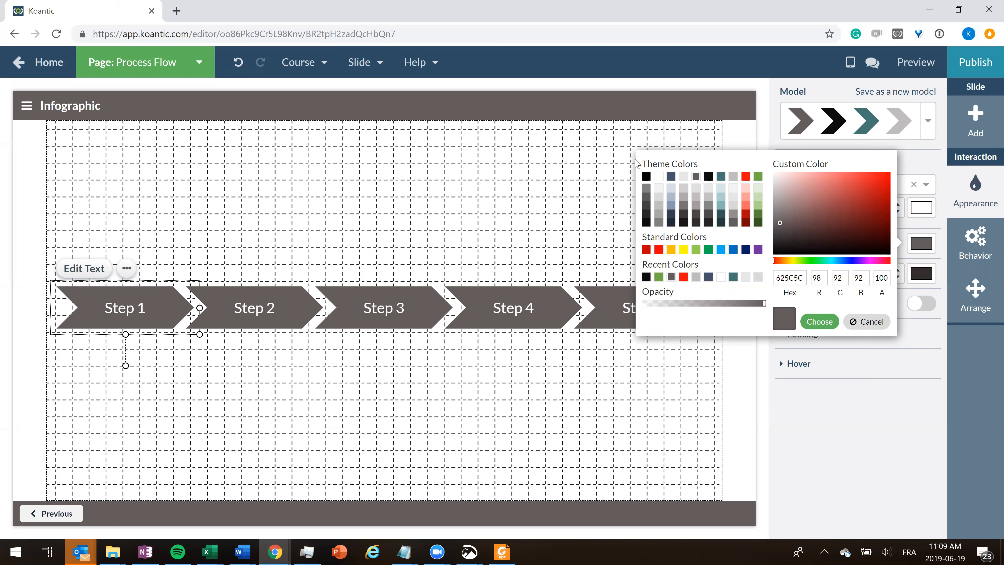
{"action": "left_click_drag", "start_coordinate": [642, 163], "coordinate": [698, 163]}
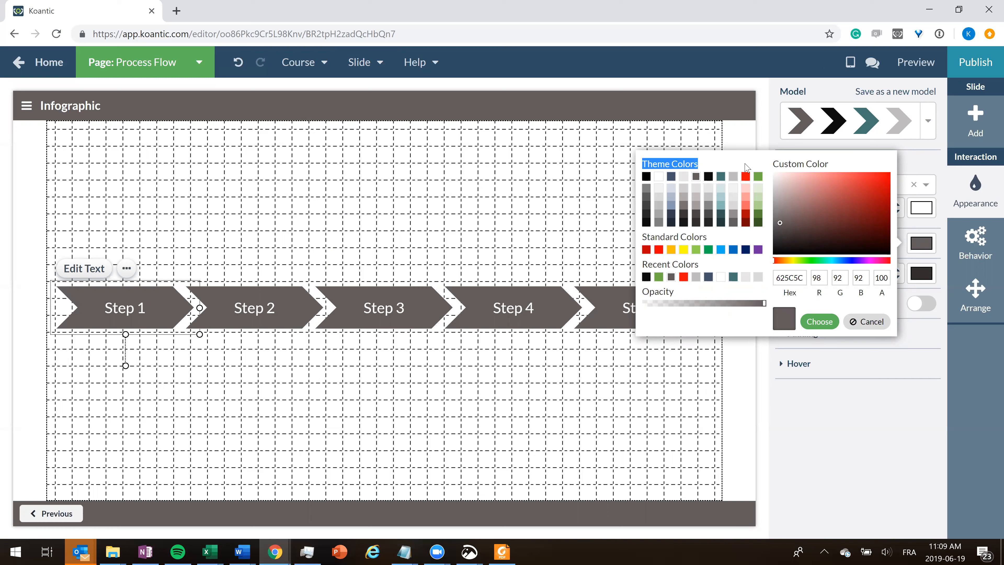
{"action": "left_click", "coordinate": [746, 167]}
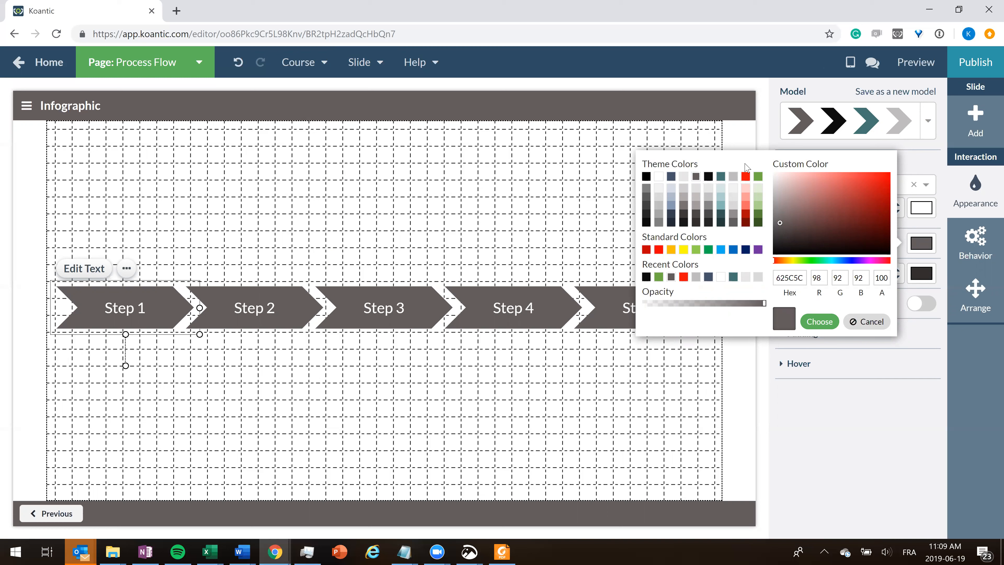
{"action": "left_click", "coordinate": [709, 177]}
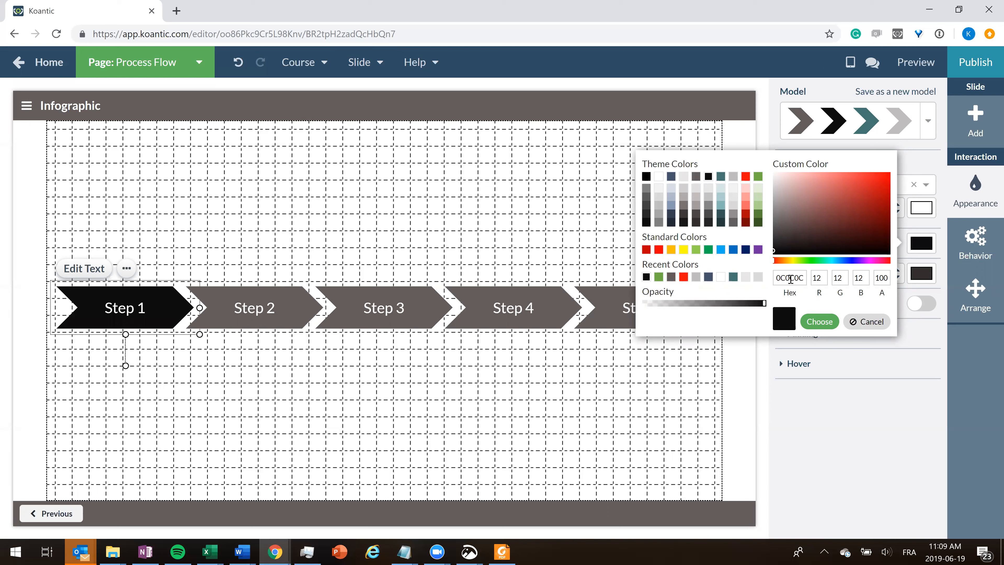
{"action": "left_click", "coordinate": [820, 322]}
Step: Fill the Step 2 chevron with the light gray theme color BFBDBE
{"action": "left_click", "coordinate": [292, 291]}
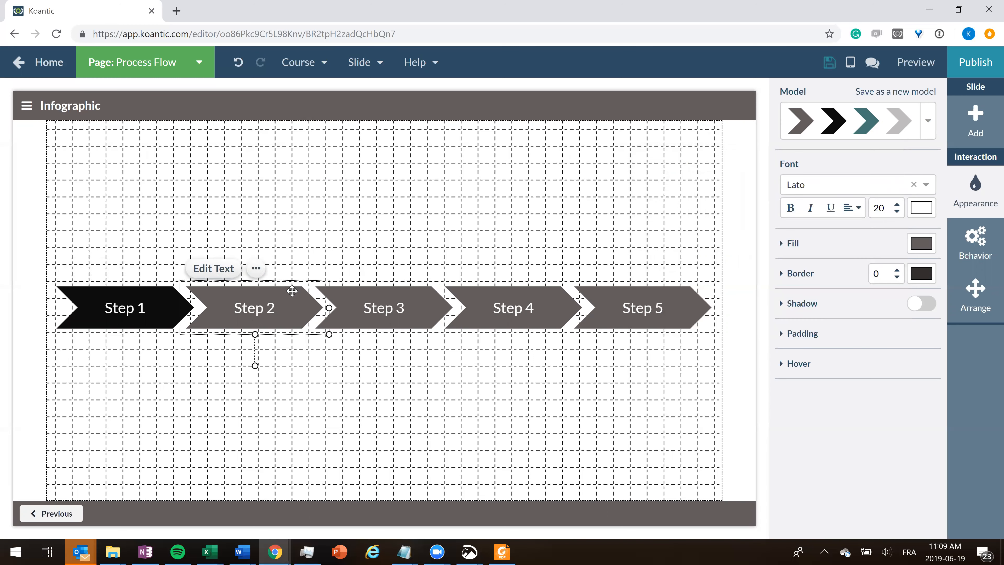
{"action": "left_click", "coordinate": [922, 244]}
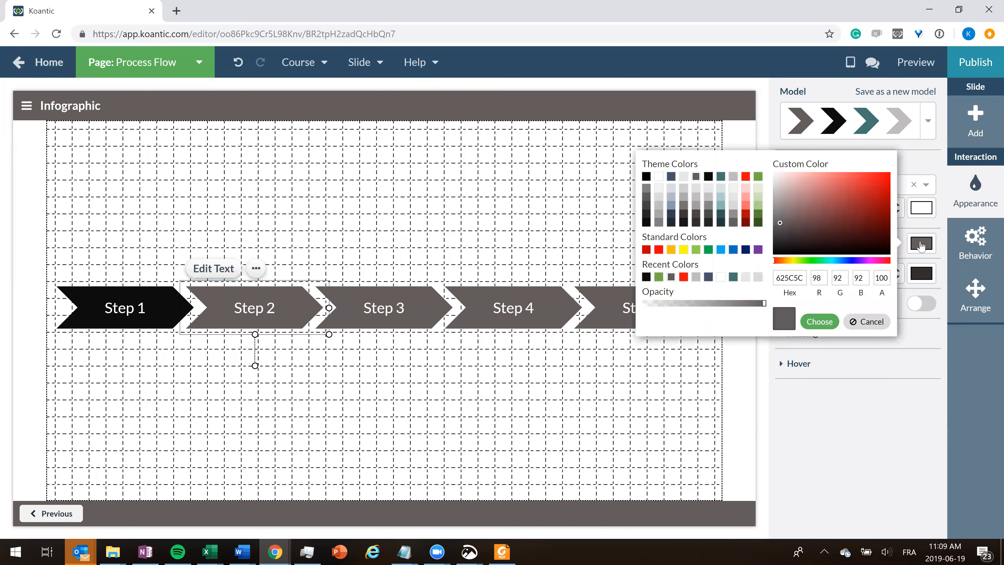
{"action": "left_click", "coordinate": [733, 177]}
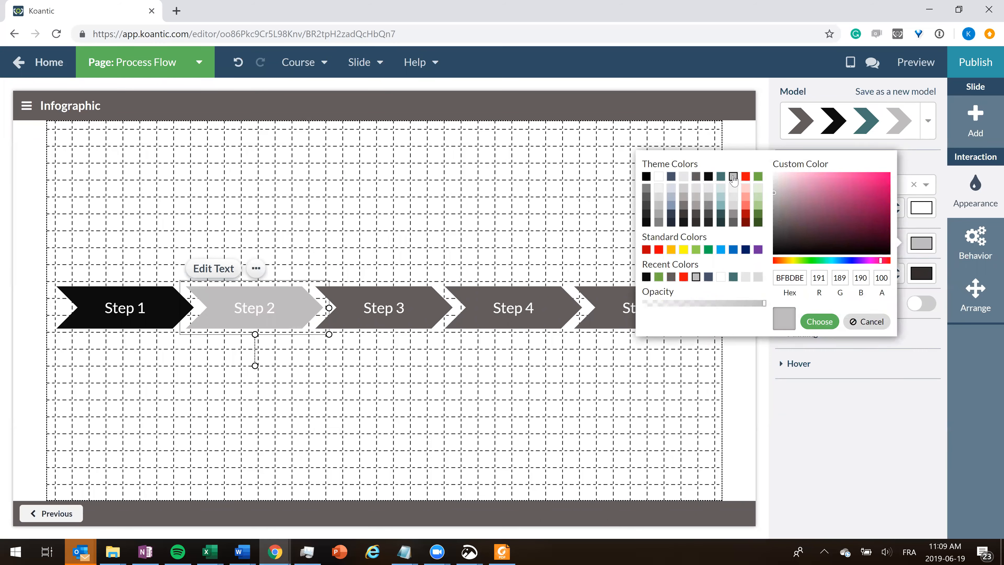
{"action": "left_click", "coordinate": [818, 321]}
Step: Fill the Step 3 chevron with the green theme color 70AD47
{"action": "left_click", "coordinate": [352, 295]}
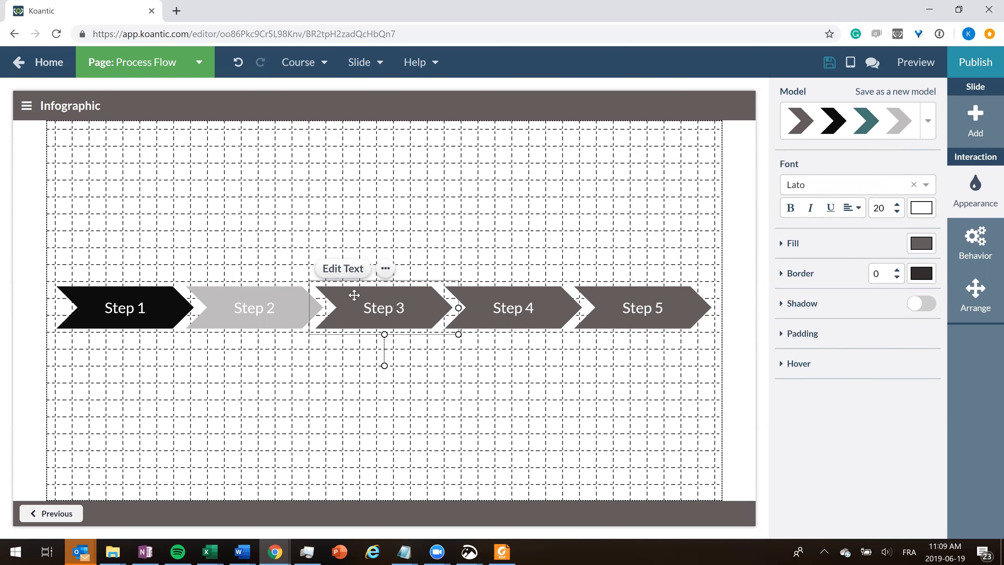
{"action": "left_click", "coordinate": [923, 244]}
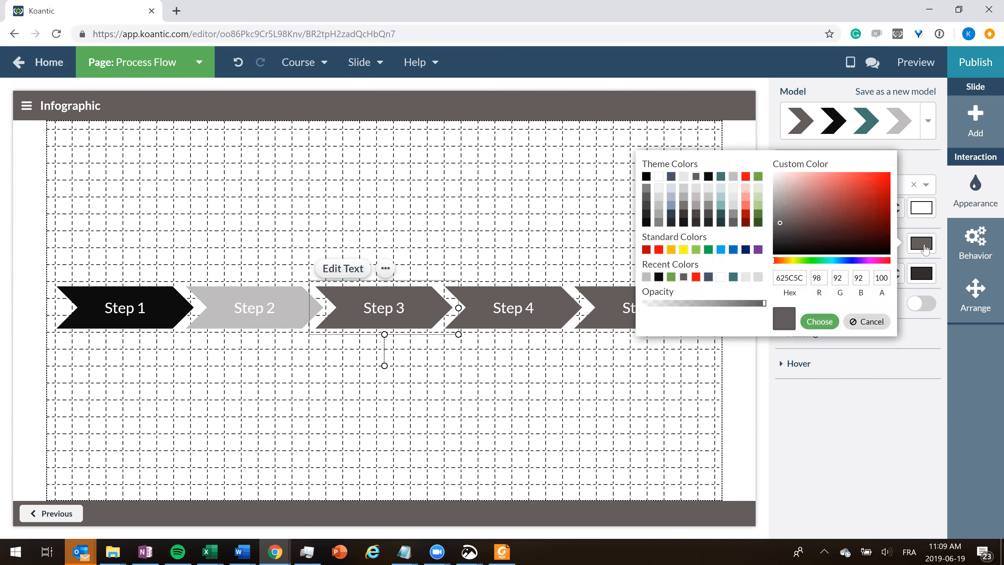
{"action": "left_click", "coordinate": [758, 177]}
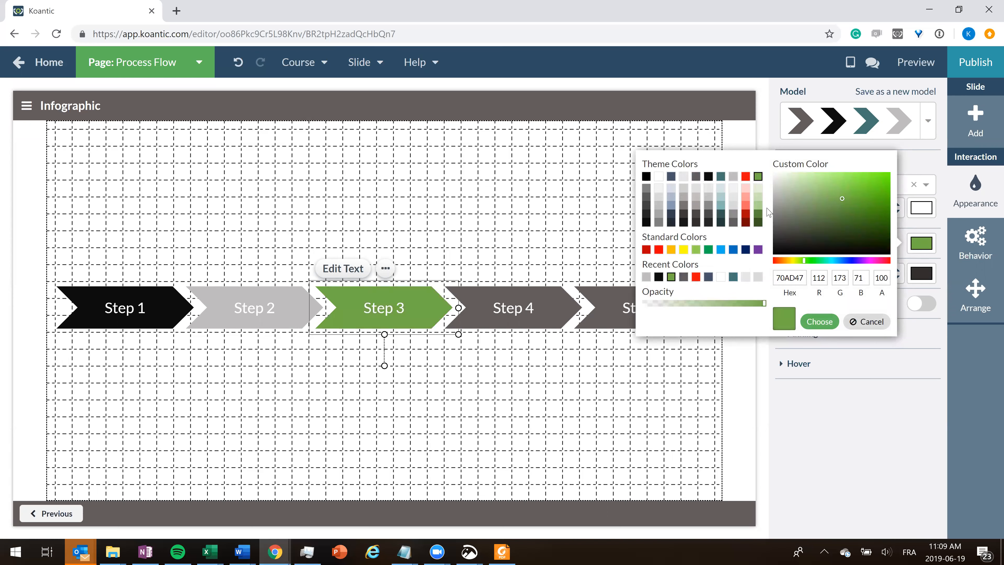
{"action": "left_click", "coordinate": [819, 322]}
Step: Fill the Step 4 chevron with the red theme color EA0F09
{"action": "left_click", "coordinate": [548, 301]}
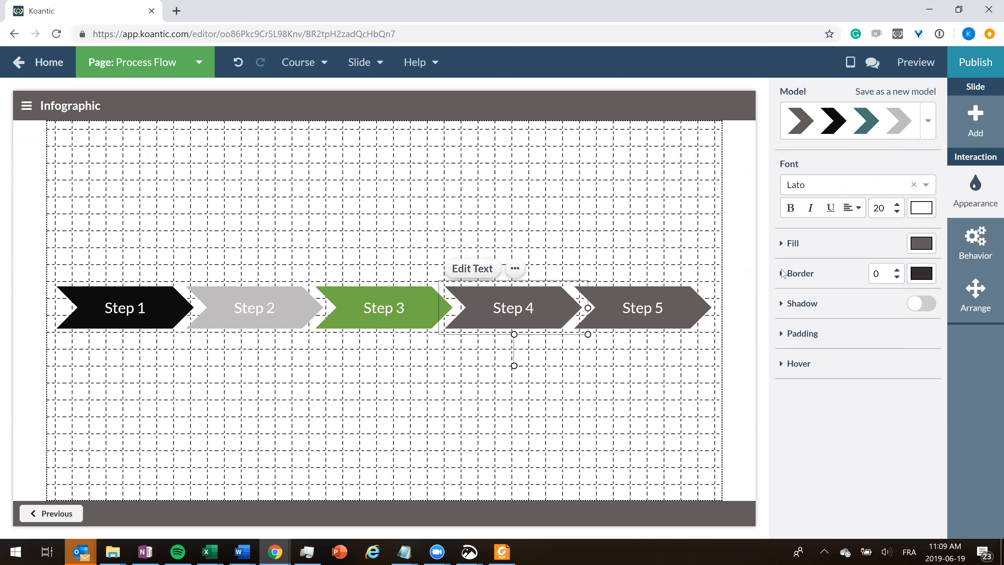
{"action": "left_click", "coordinate": [911, 251]}
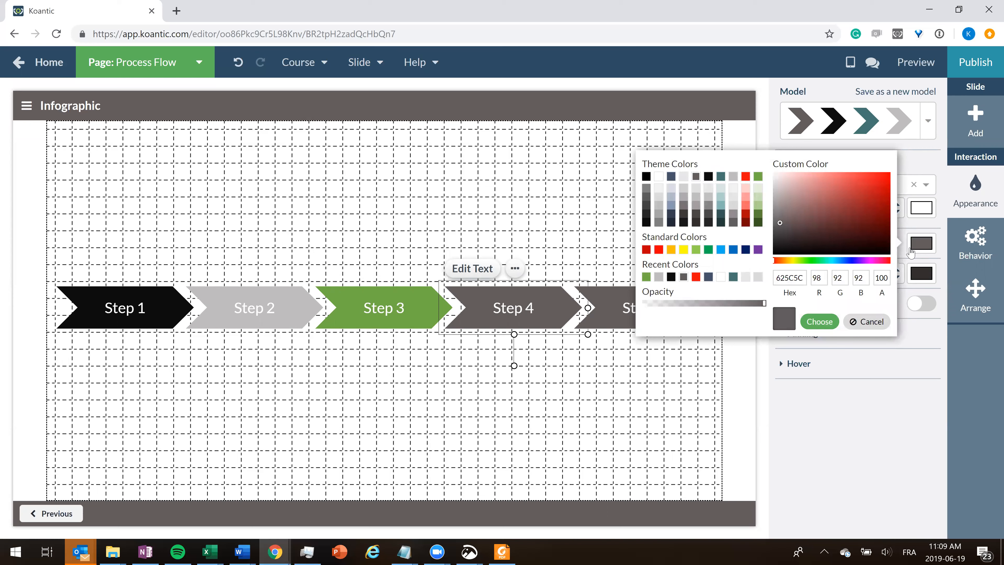
{"action": "left_click", "coordinate": [745, 177]}
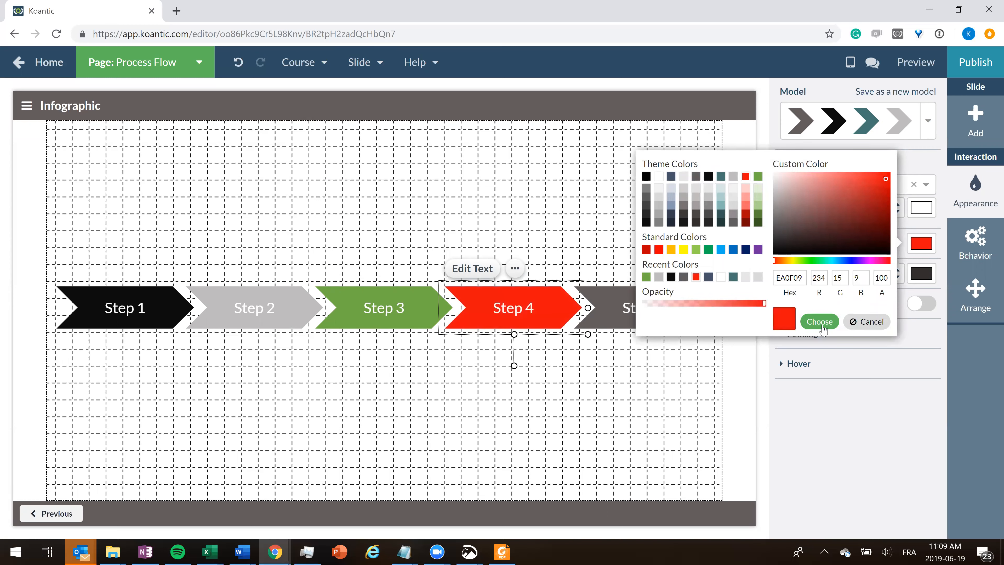
{"action": "left_click", "coordinate": [819, 322]}
Step: Choose the dark gray theme color 625C5C as the Step 5 chevron's fill and deselect the chevron
{"action": "left_click", "coordinate": [619, 291]}
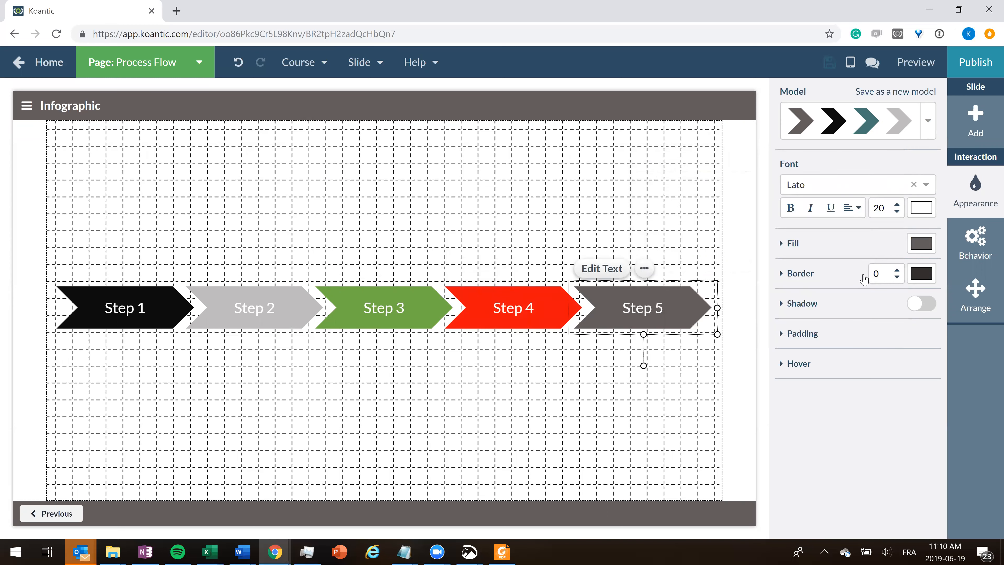
{"action": "left_click", "coordinate": [916, 252]}
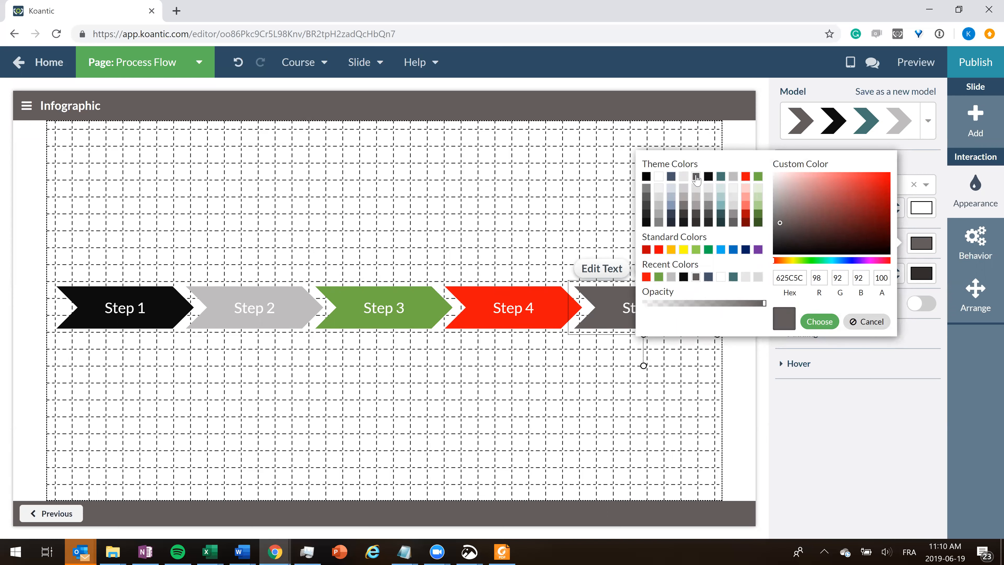
{"action": "left_click", "coordinate": [809, 322]}
{"action": "left_click", "coordinate": [539, 391]}
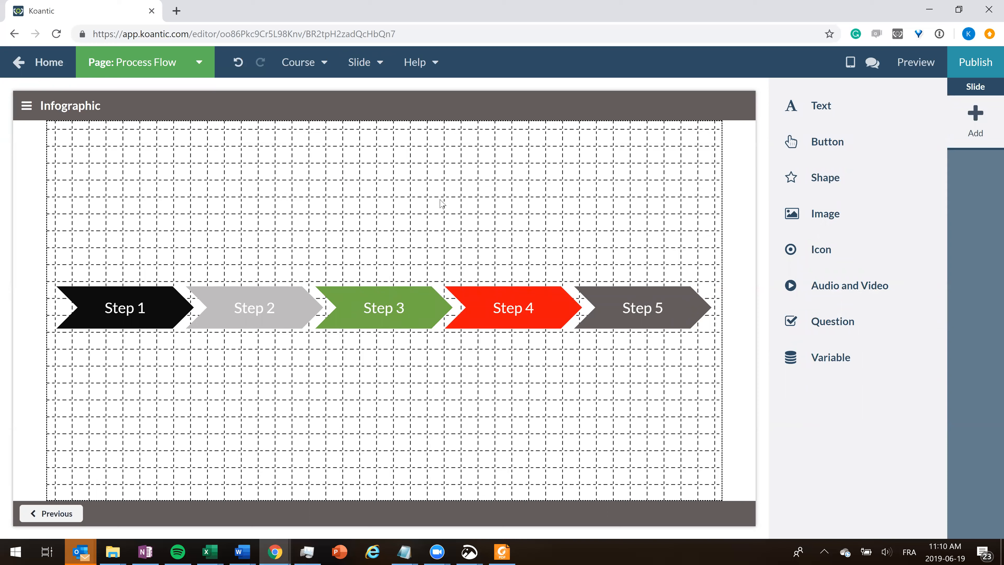
Step: Hide the slide's grid and close the grid settings
{"action": "left_click", "coordinate": [378, 65]}
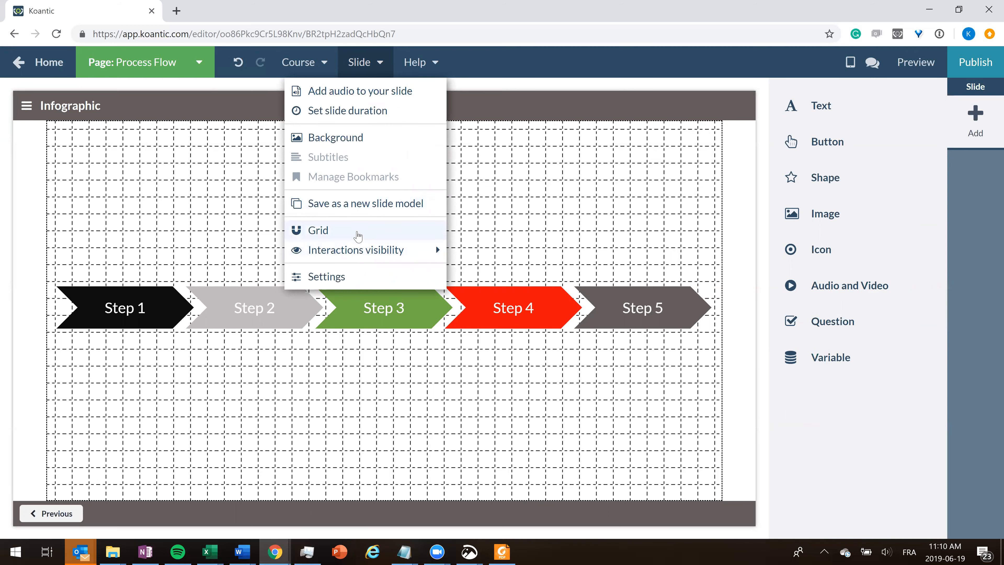
{"action": "left_click", "coordinate": [358, 236]}
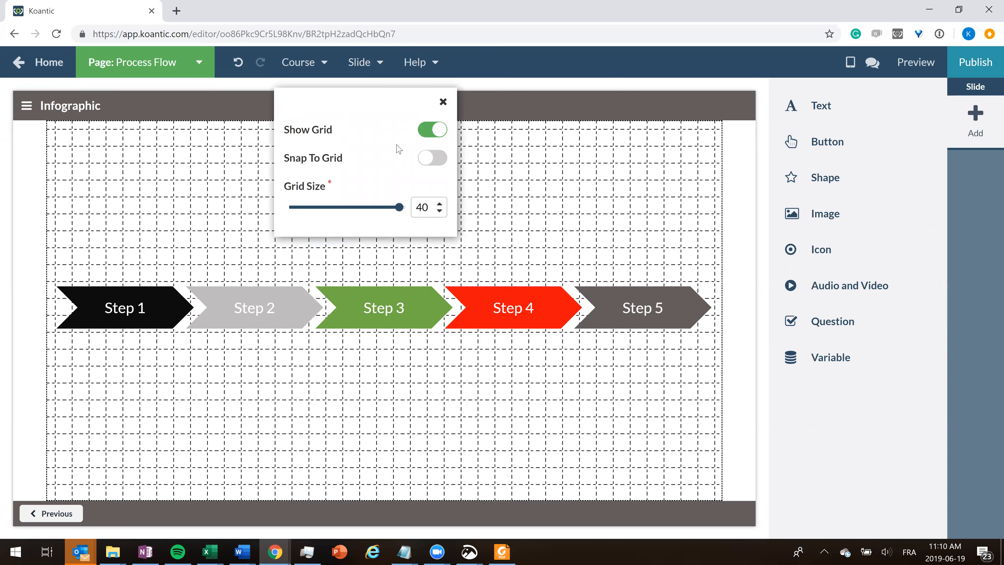
{"action": "left_click", "coordinate": [426, 136]}
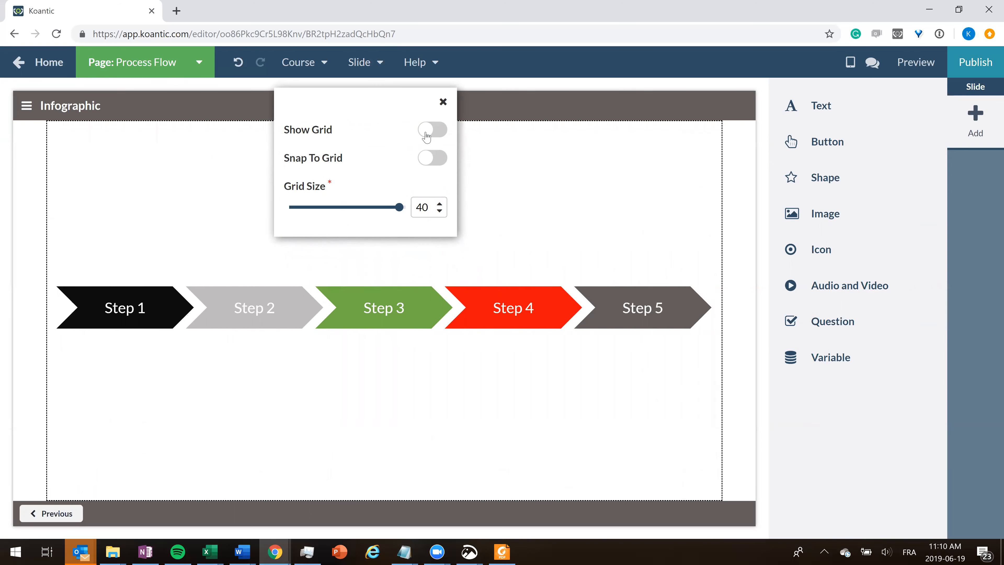
{"action": "left_click", "coordinate": [443, 103]}
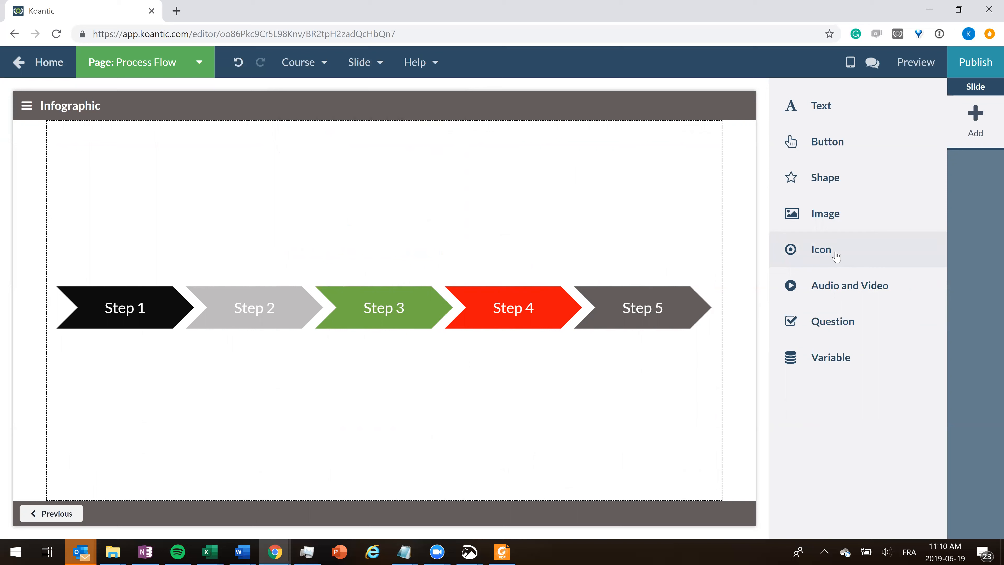
Step: Go back to the previous slide to examine the icons and text of the finished Process Flow example
{"action": "left_click", "coordinate": [57, 514]}
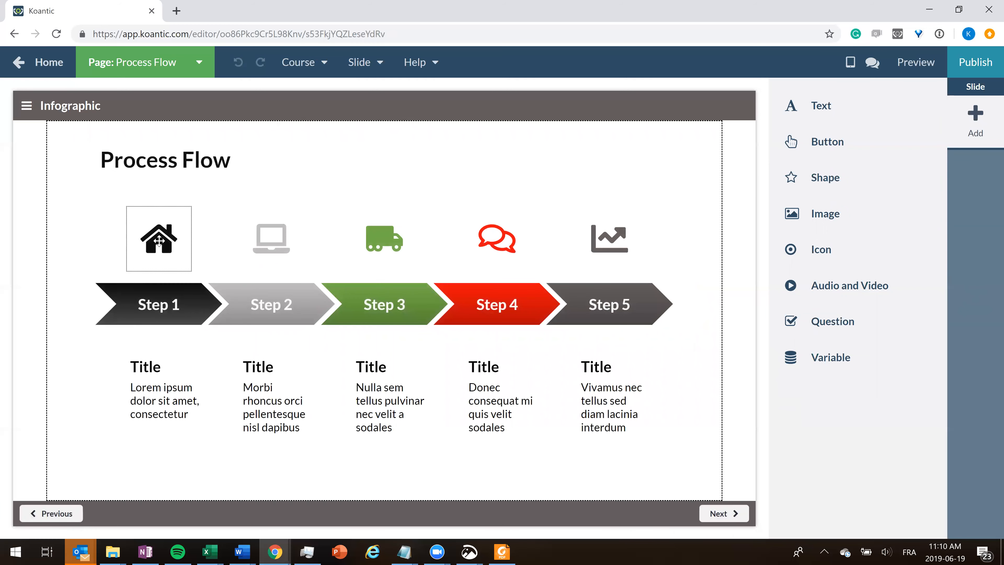
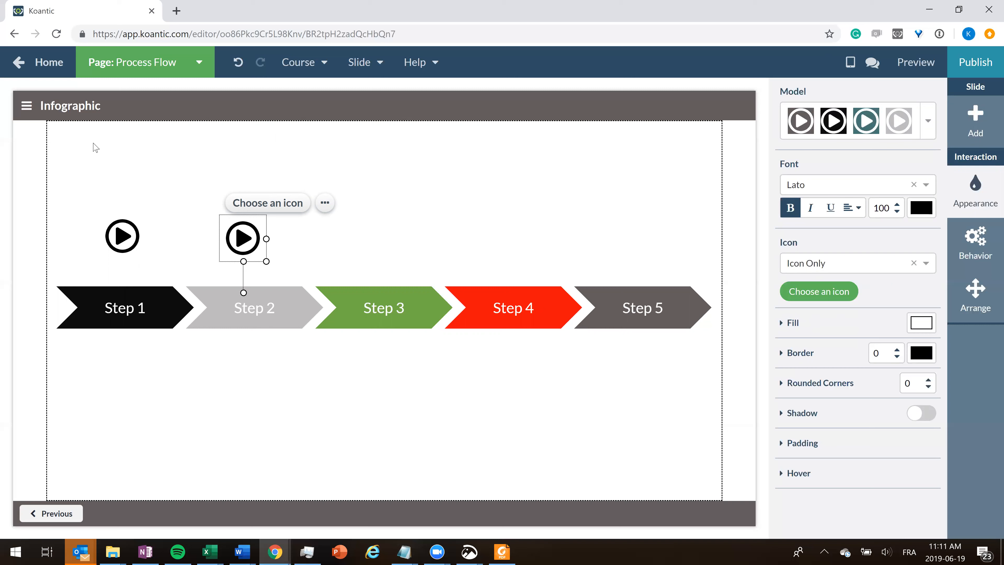
Step: Paste three more copies of the play icon and place them above the Step 3, Step 4 and Step 5 chevrons
{"action": "key", "text": "ctrl+v"}
{"action": "left_click_drag", "start_coordinate": [71, 141], "coordinate": [379, 239]}
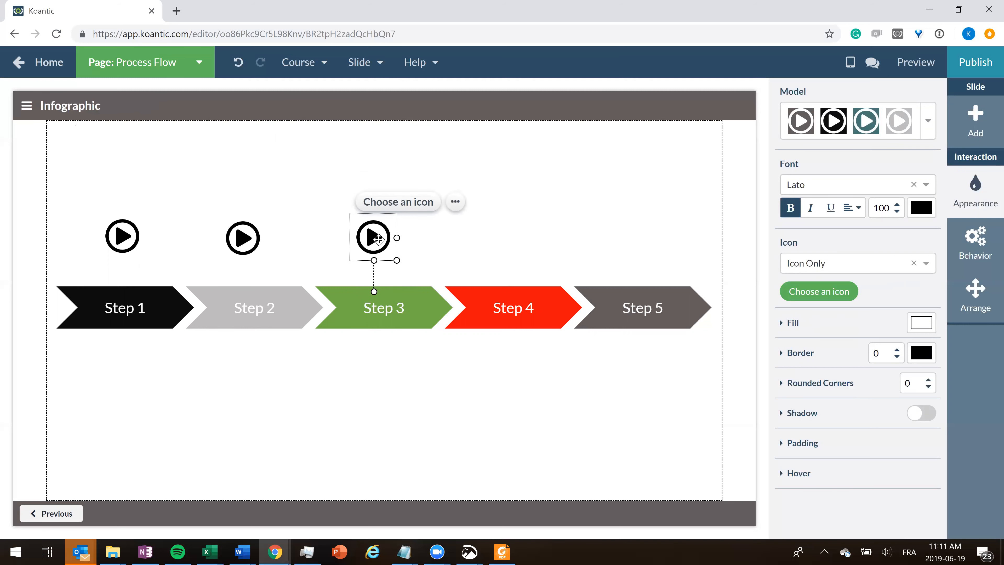
{"action": "key", "text": "ctrl+v"}
{"action": "left_click_drag", "start_coordinate": [72, 143], "coordinate": [515, 237]}
{"action": "key", "text": "ctrl+v"}
{"action": "left_click_drag", "start_coordinate": [70, 141], "coordinate": [621, 234]}
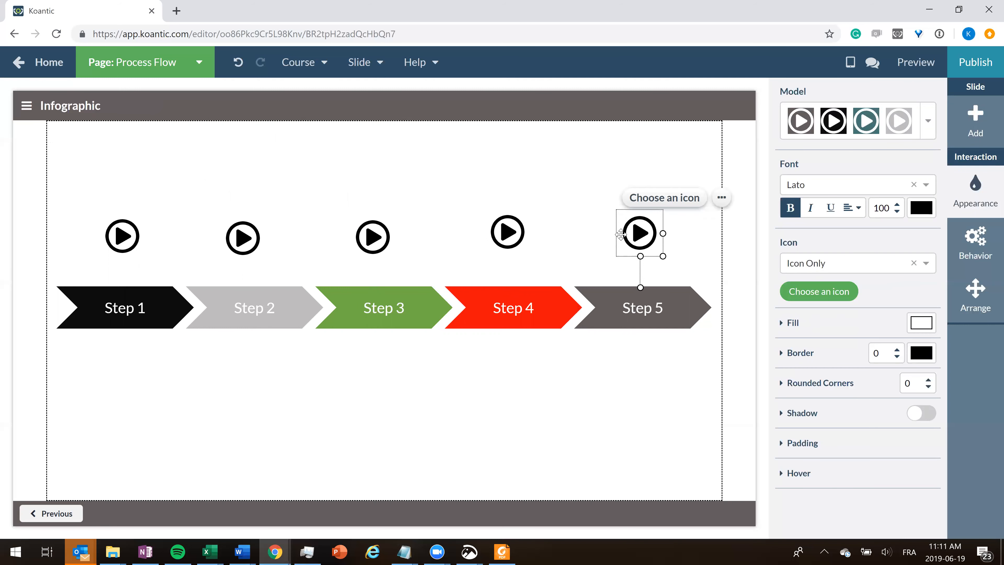
Step: Select all five play icons above the chevrons and align them to their middle
{"action": "left_click", "coordinate": [506, 233]}
{"action": "left_click", "coordinate": [375, 236]}
{"action": "left_click", "coordinate": [252, 235]}
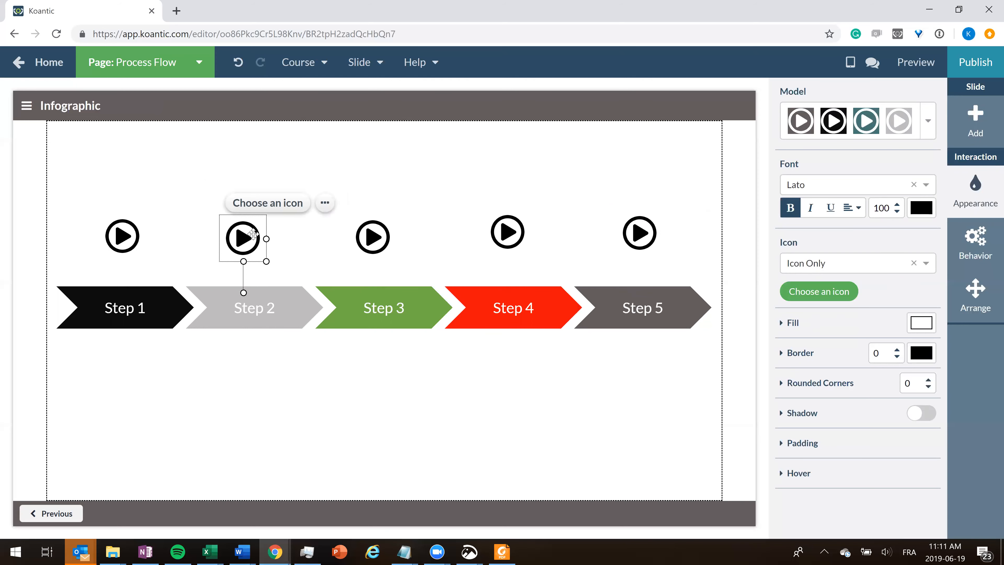
{"action": "left_click", "coordinate": [126, 233]}
{"action": "left_click", "coordinate": [252, 245], "text": "shift"}
{"action": "left_click", "coordinate": [375, 238], "text": "shift"}
{"action": "left_click", "coordinate": [506, 233], "text": "shift"}
{"action": "left_click", "coordinate": [654, 237], "text": "shift"}
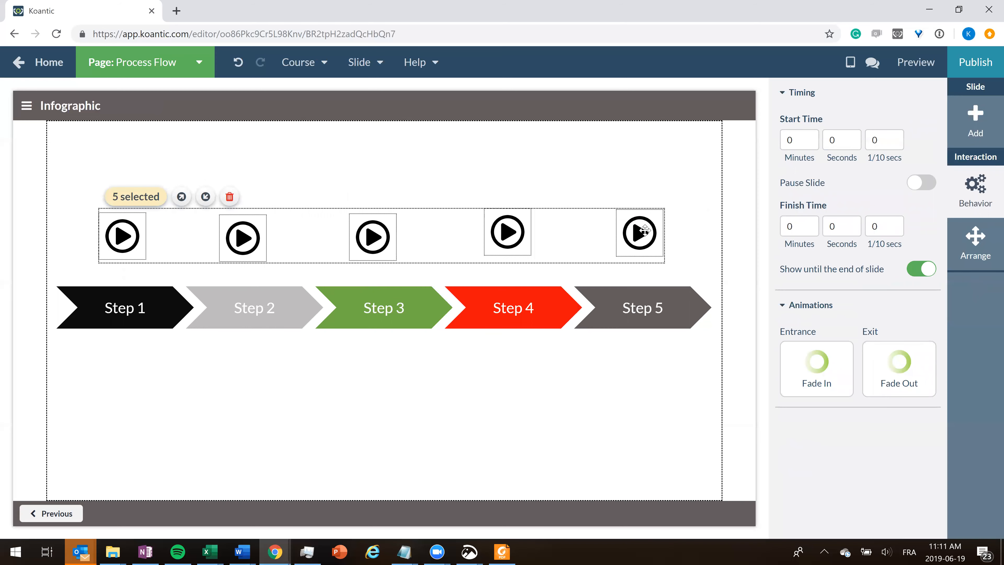
{"action": "left_click", "coordinate": [982, 240]}
{"action": "left_click", "coordinate": [845, 281]}
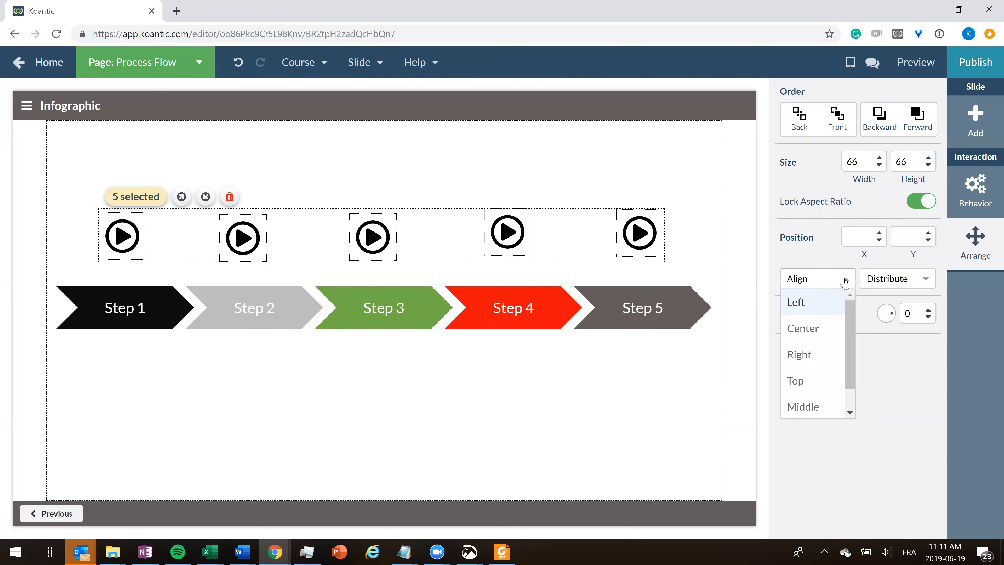
{"action": "left_click", "coordinate": [815, 403]}
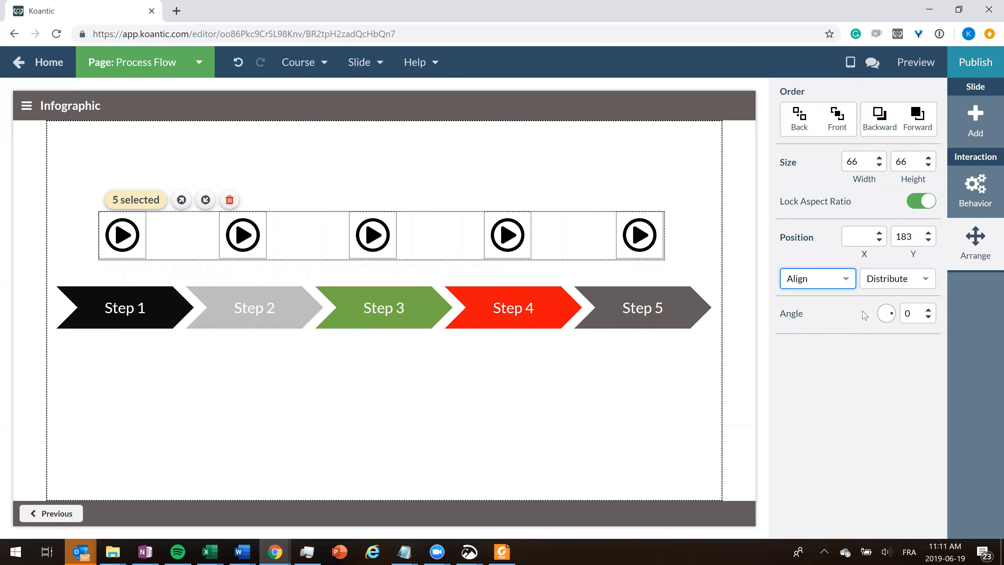
Step: Distribute the five selected icons horizontally and nudge them slightly left to centre them over the chevrons
{"action": "left_click", "coordinate": [884, 282]}
{"action": "left_click", "coordinate": [889, 304]}
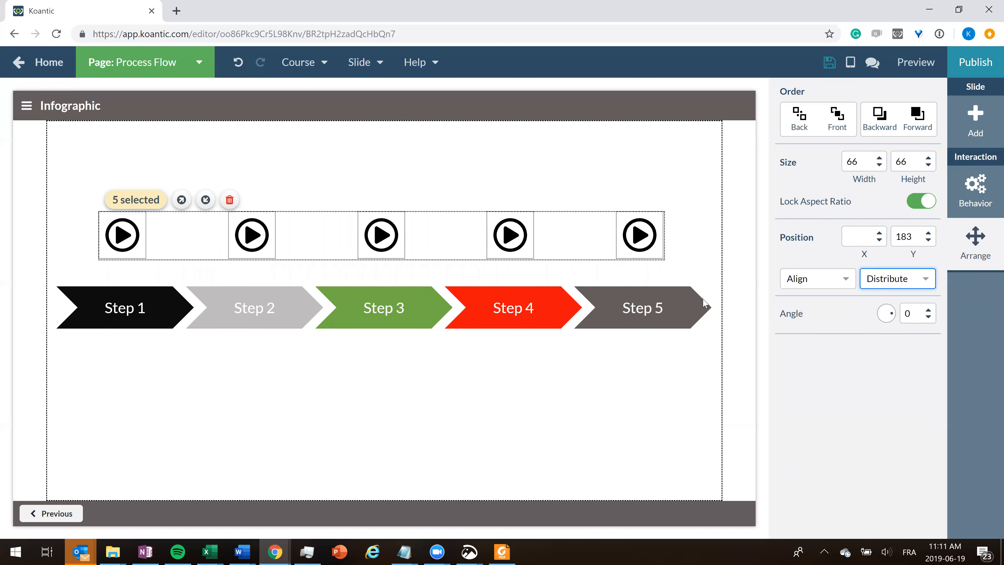
{"action": "key", "text": "Left"}
{"action": "key", "text": "Left"}
{"action": "key", "text": "Left"}
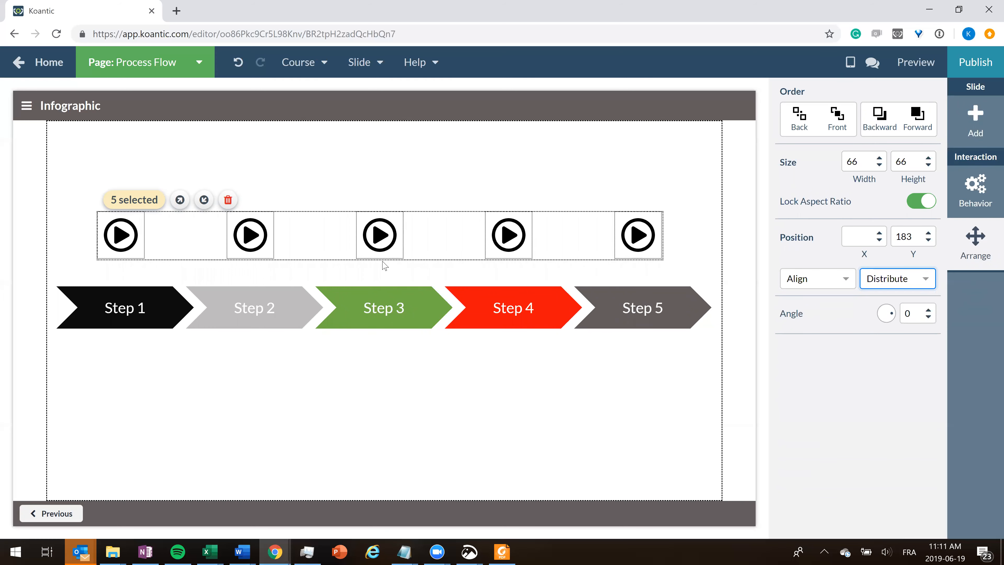
Step: Move the row of five icons down to a Y position of 195 and deselect it
{"action": "key", "text": "Down"}
{"action": "key", "text": "Down"}
{"action": "key", "text": "Down"}
{"action": "key", "text": "Down"}
{"action": "key", "text": "Down"}
{"action": "key", "text": "Down"}
{"action": "key", "text": "Down"}
{"action": "key", "text": "Down"}
{"action": "key", "text": "Down"}
{"action": "key", "text": "Down"}
{"action": "key", "text": "Down"}
{"action": "key", "text": "Down"}
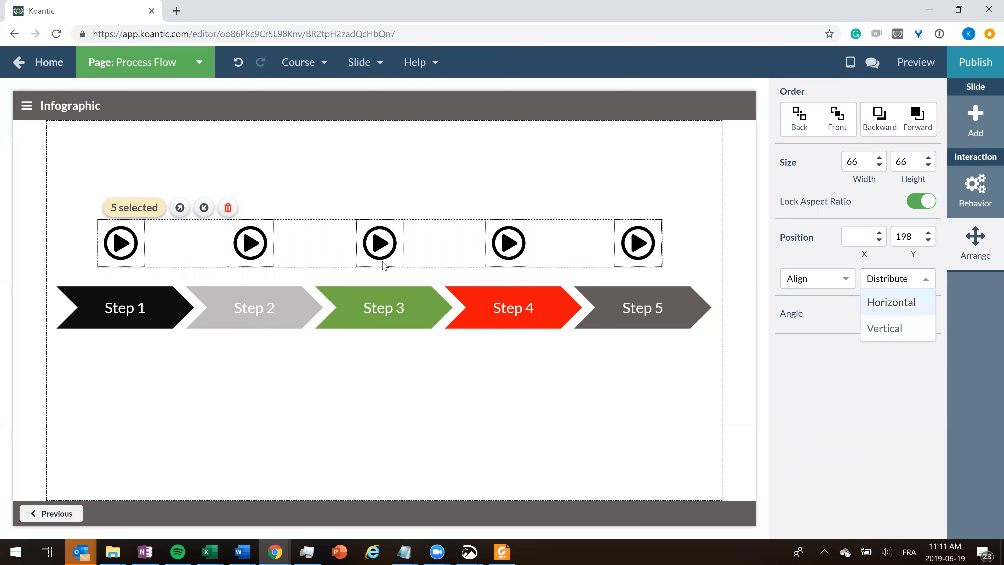
{"action": "left_click", "coordinate": [365, 189]}
{"action": "left_click", "coordinate": [365, 190]}
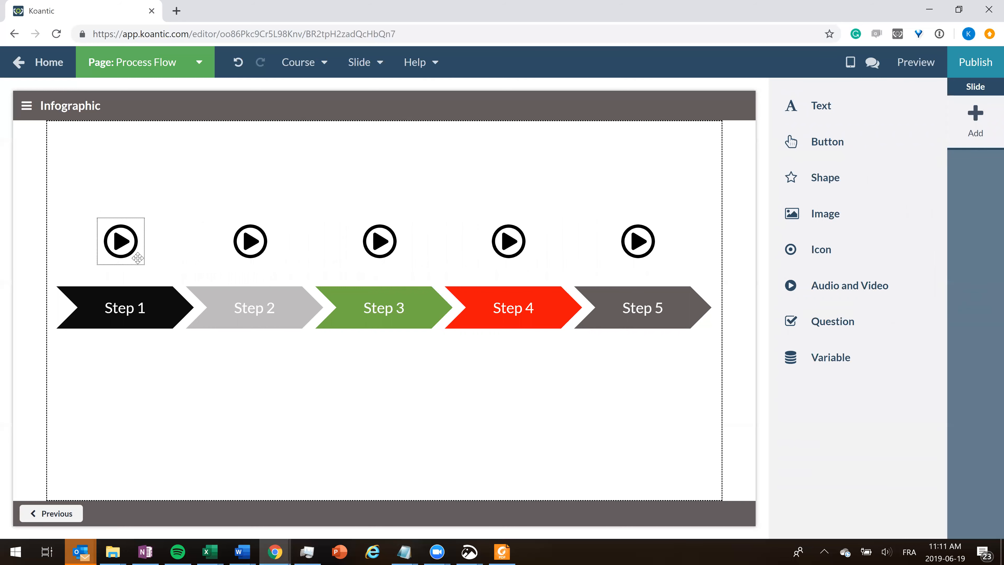
Step: Replace the play icon above Step 1 with the plain house icon from the Objects category, searching for "house"
{"action": "left_click", "coordinate": [132, 252]}
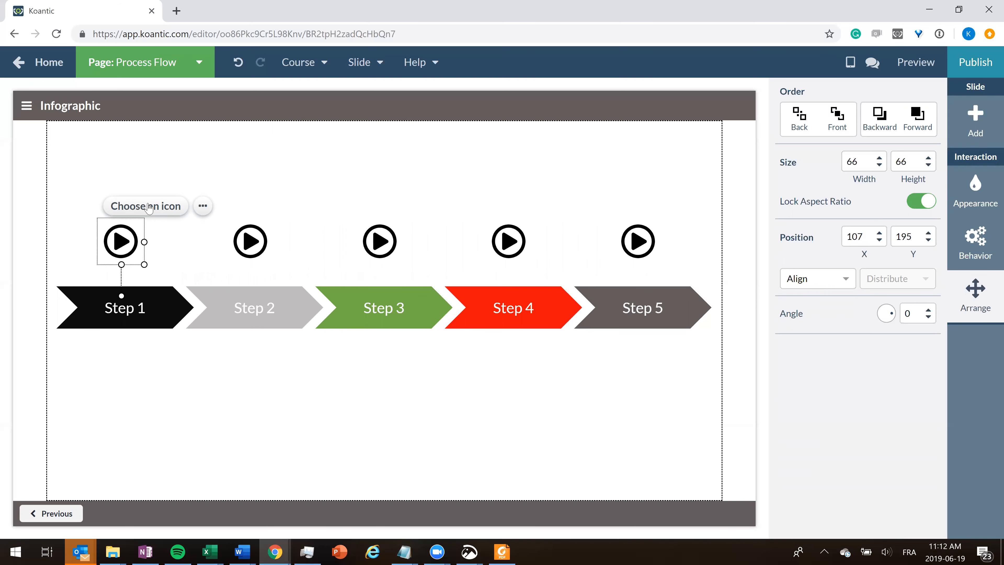
{"action": "left_click", "coordinate": [149, 207]}
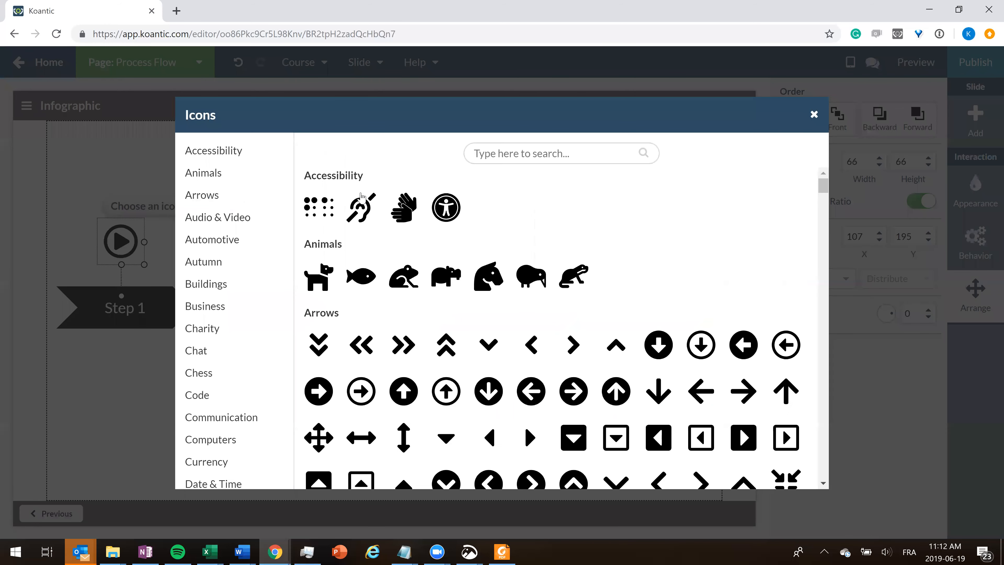
{"action": "left_click", "coordinate": [504, 152]}
{"action": "type", "text": "house"}
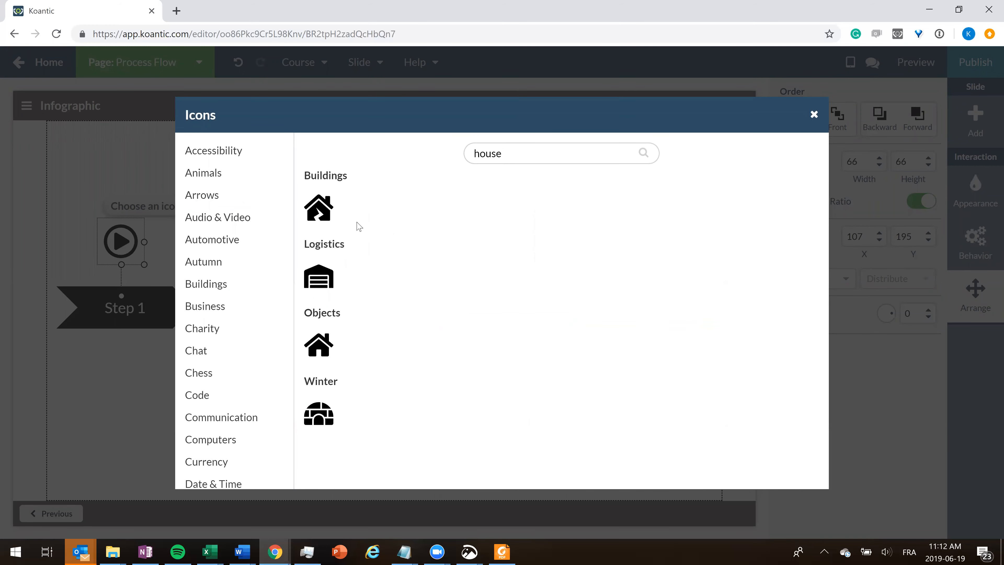
{"action": "left_click", "coordinate": [319, 344]}
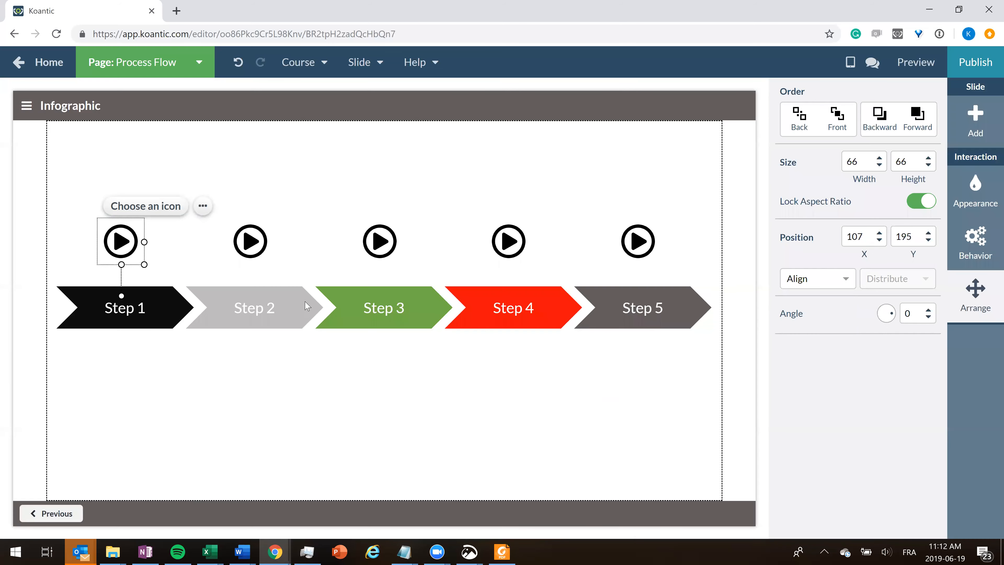
Step: Replace the play icon above Step 2 with the laptop icon from the Objects category, searching for "compu"
{"action": "left_click", "coordinate": [252, 250]}
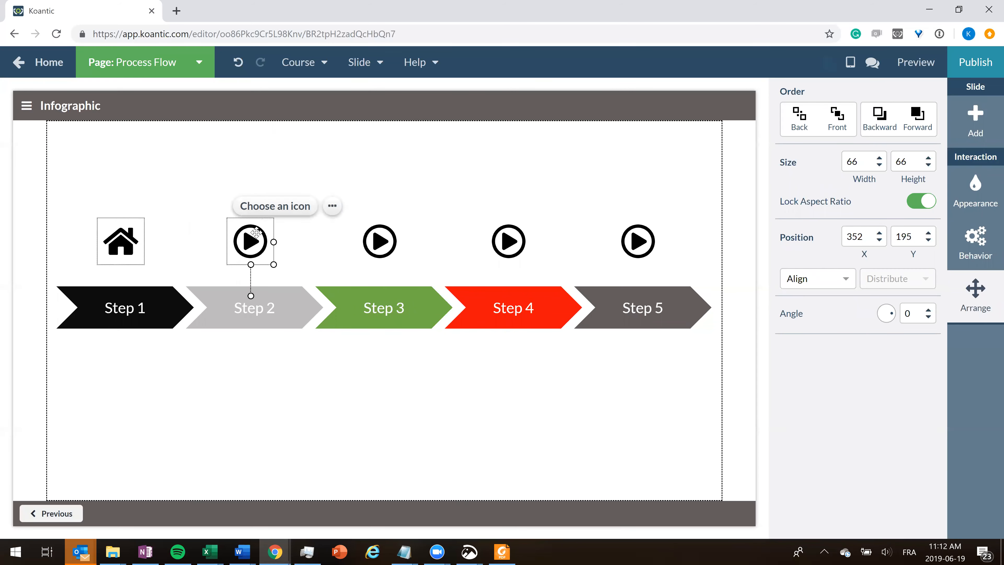
{"action": "left_click", "coordinate": [265, 207]}
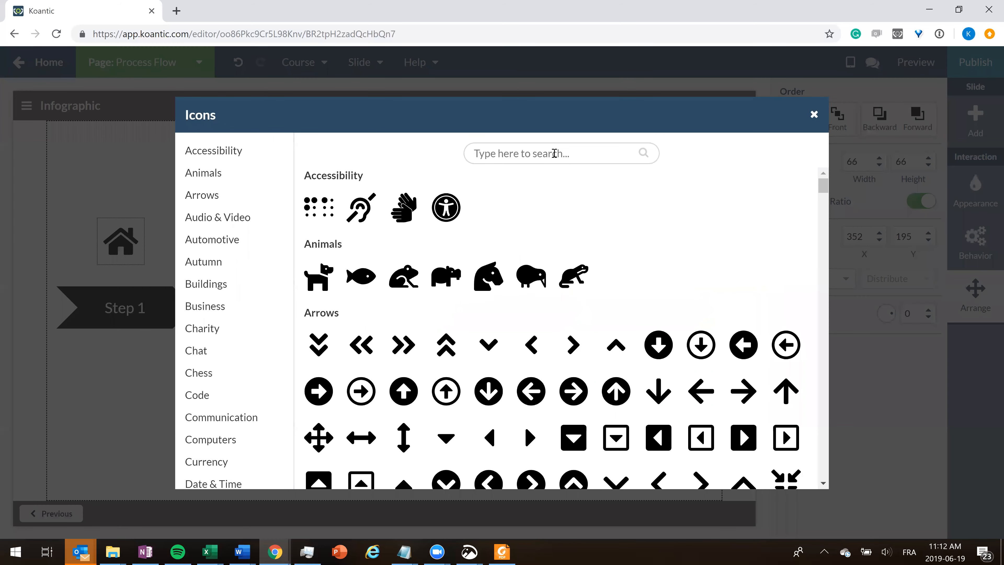
{"action": "type", "text": "compu"}
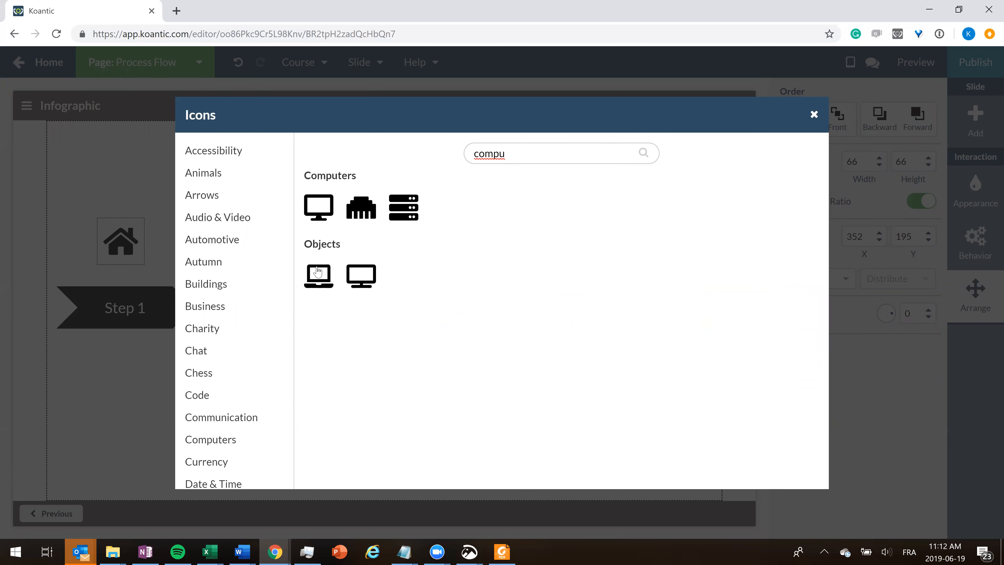
{"action": "left_click", "coordinate": [318, 277]}
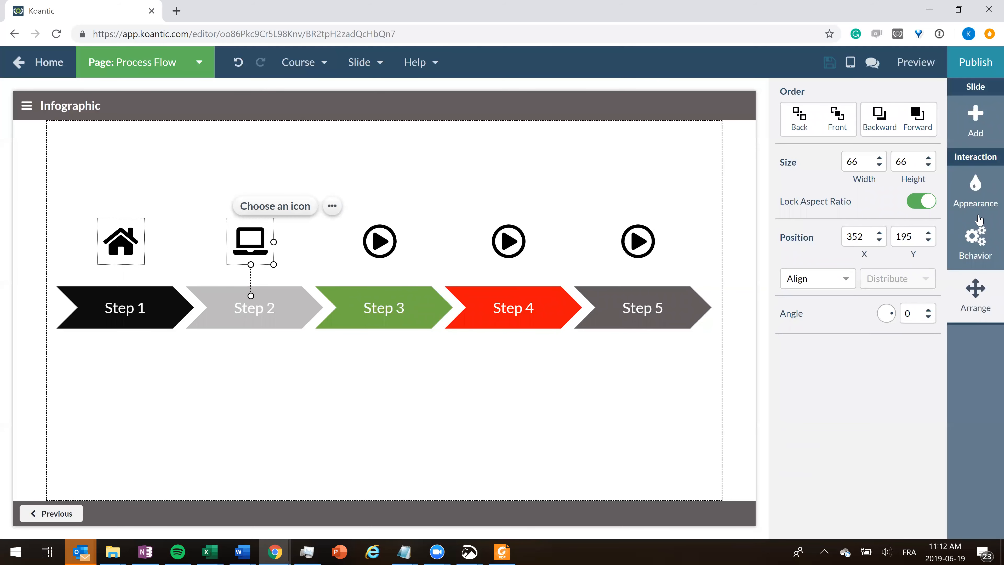
Step: Color the laptop icon above Step 2 with the light gray theme color BFBDBE
{"action": "left_click", "coordinate": [975, 196]}
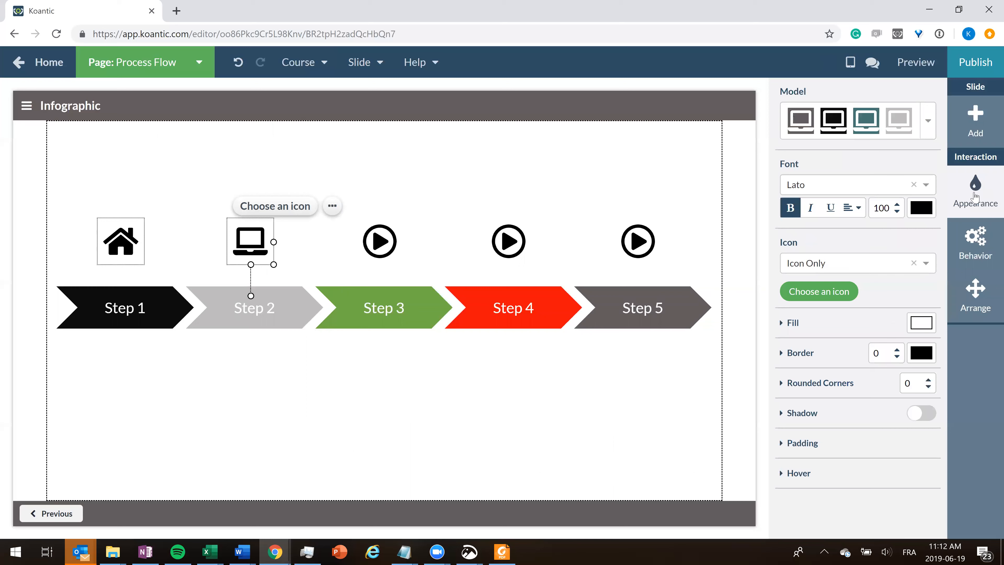
{"action": "left_click", "coordinate": [917, 213]}
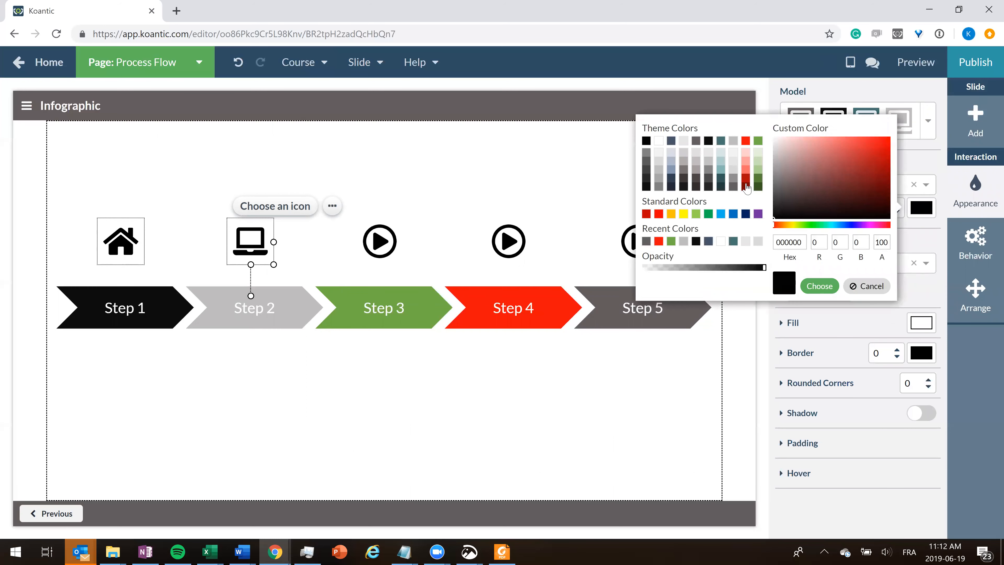
{"action": "left_click", "coordinate": [736, 142]}
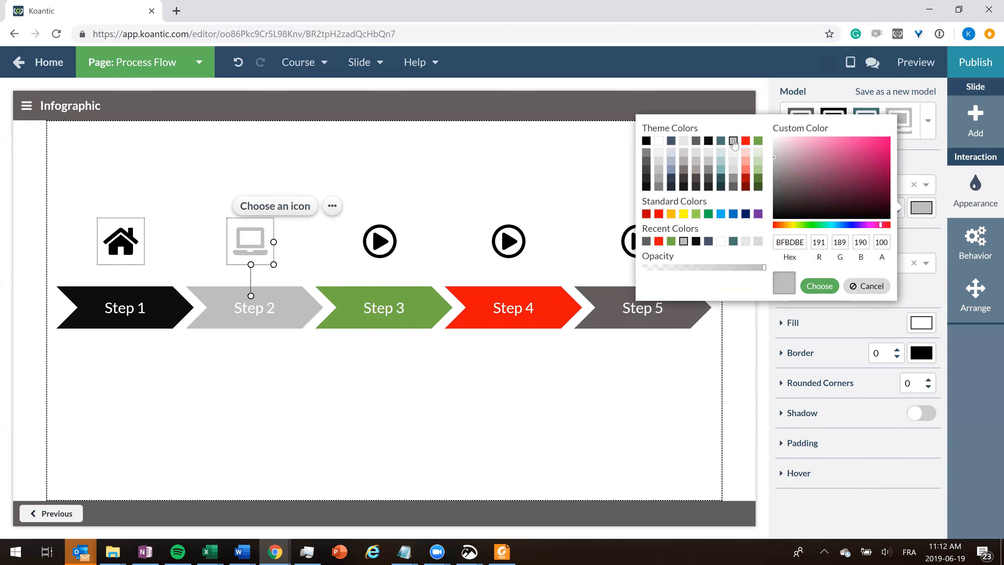
{"action": "left_click", "coordinate": [819, 285]}
Step: Replace the play icon above Step 3 with the delivery truck icon from the Vehicles category, searching for "truck"
{"action": "left_click", "coordinate": [370, 242]}
{"action": "left_click", "coordinate": [409, 210]}
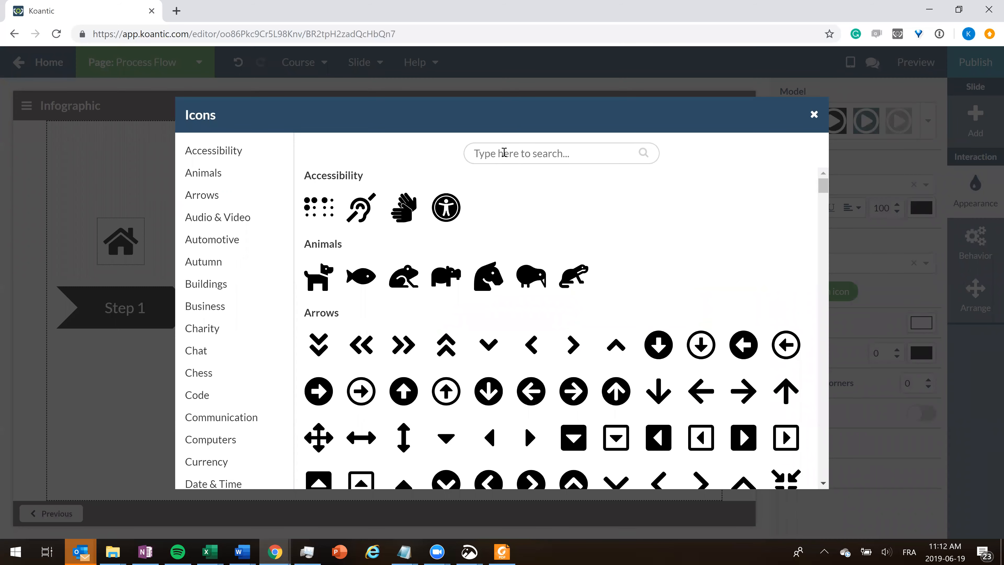
{"action": "left_click", "coordinate": [504, 153]}
{"action": "type", "text": "truck"}
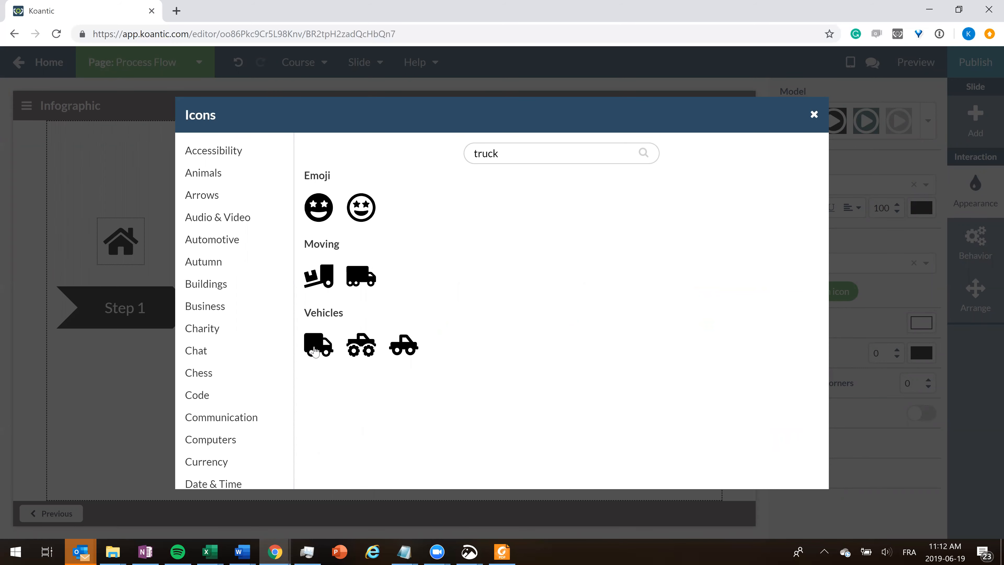
{"action": "left_click", "coordinate": [315, 352]}
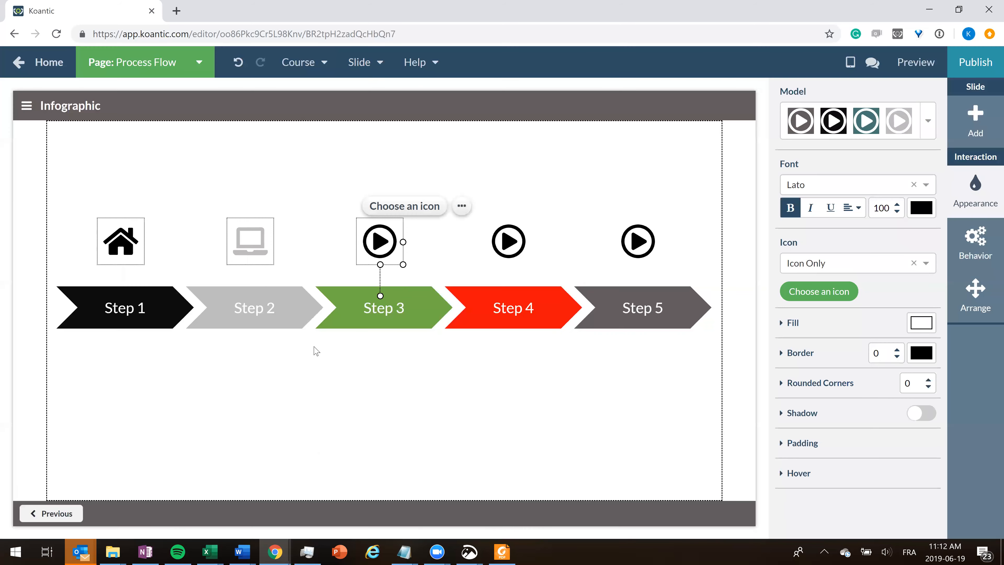
Step: Color the truck icon above Step 3 with the green theme color to match its chevron
{"action": "left_click", "coordinate": [917, 215]}
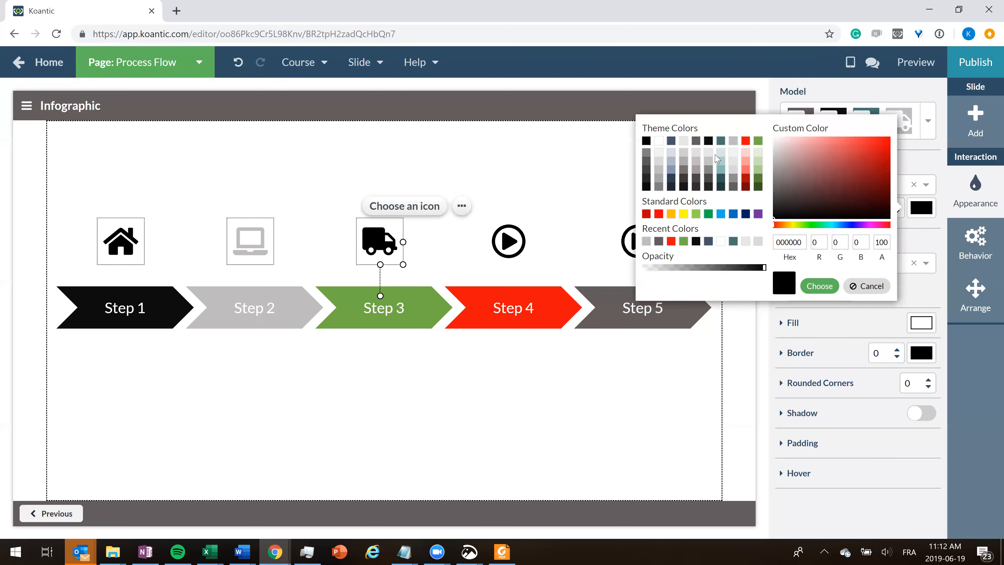
{"action": "left_click", "coordinate": [758, 141]}
{"action": "left_click", "coordinate": [819, 285]}
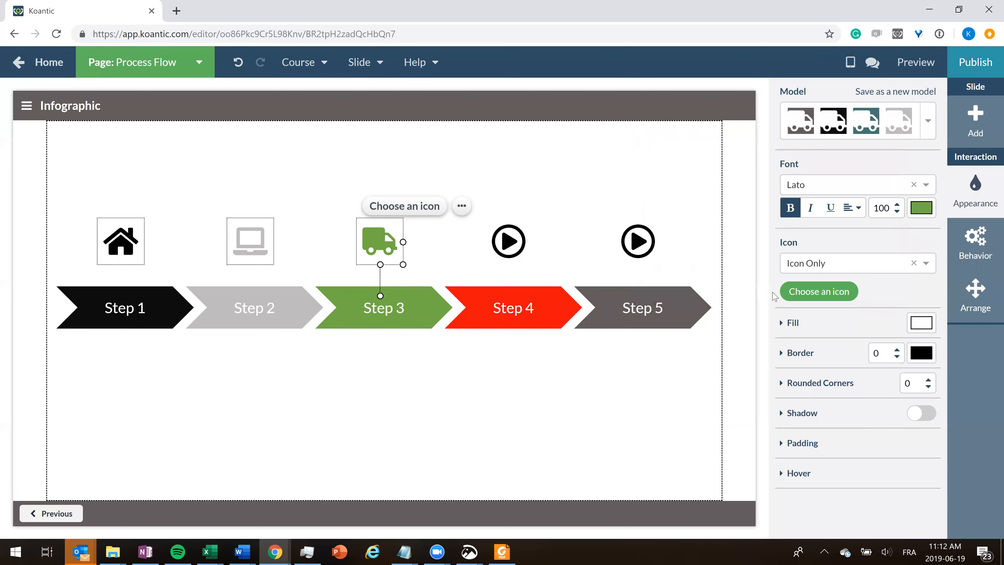
Step: Replace the play icon above Step 4 with the outlined speech bubbles icon from the Communication category, searching for "comm"
{"action": "left_click", "coordinate": [499, 245]}
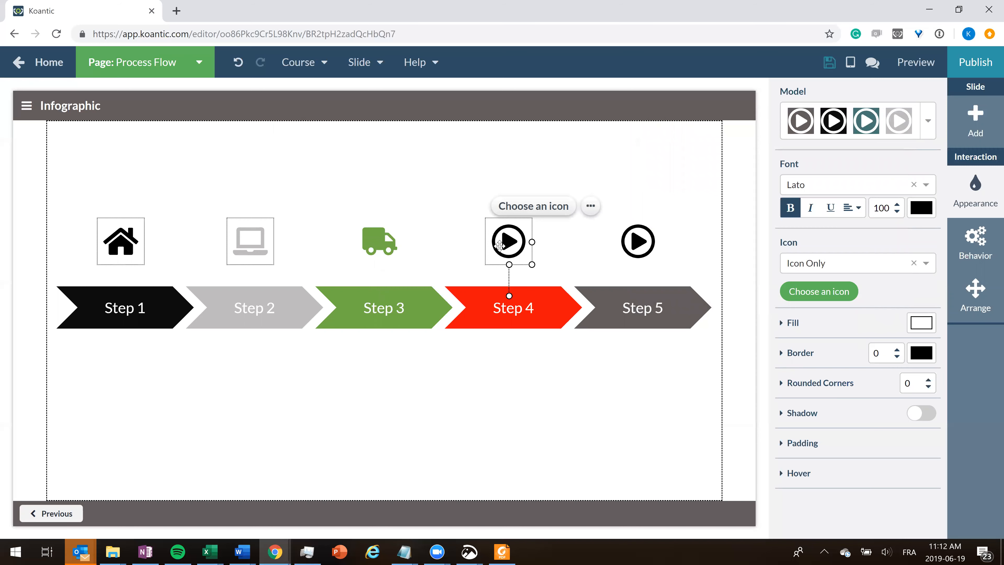
{"action": "left_click", "coordinate": [540, 209]}
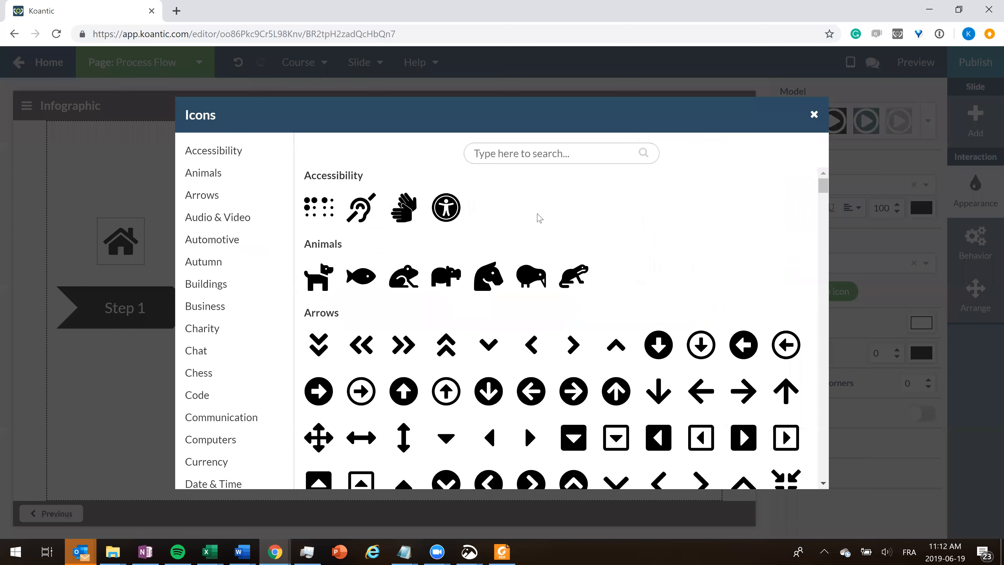
{"action": "type", "text": "comm"}
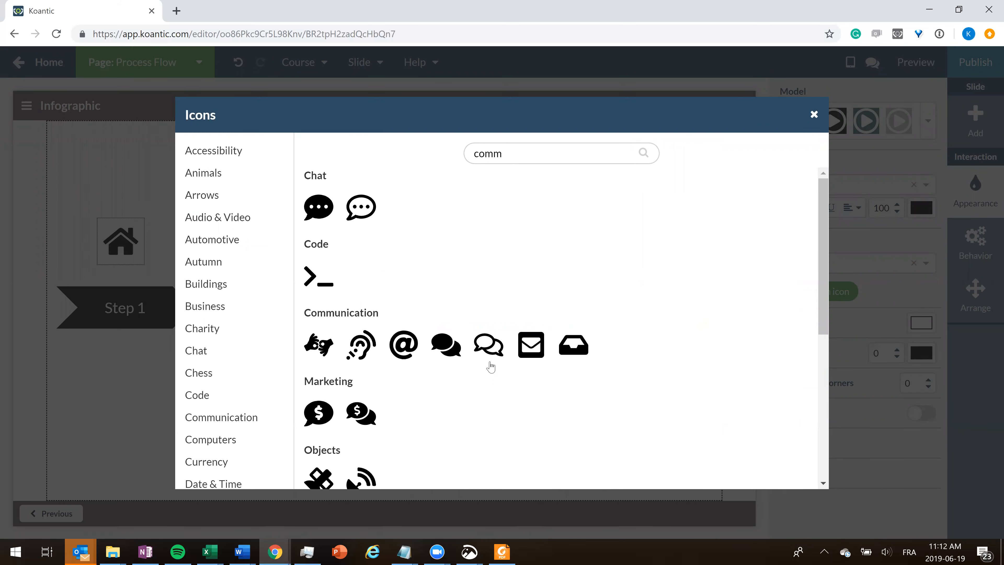
{"action": "left_click", "coordinate": [489, 345]}
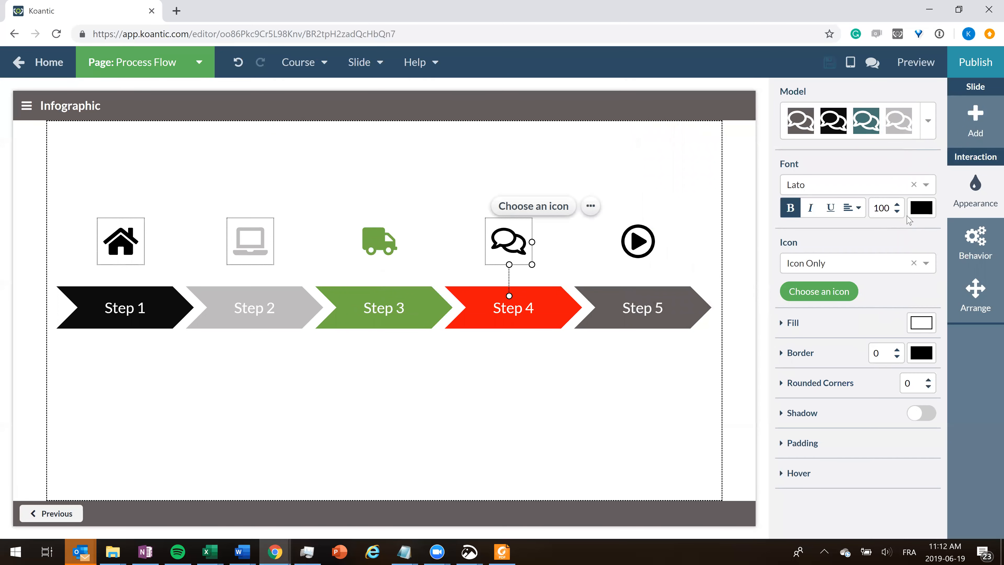
Step: Color the speech bubbles icon above Step 4 with the red theme color to match its chevron
{"action": "left_click", "coordinate": [921, 208]}
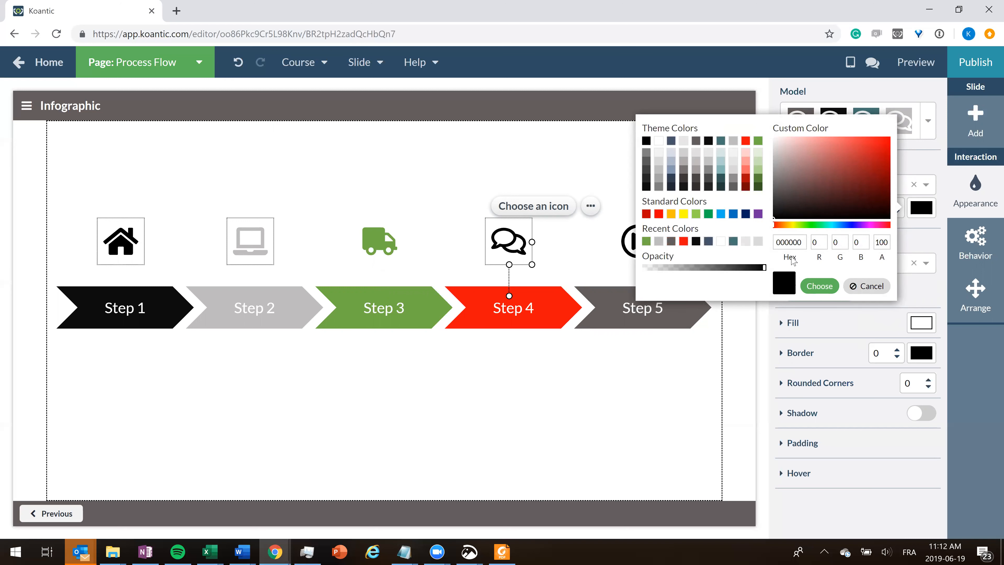
{"action": "left_click", "coordinate": [746, 144]}
{"action": "left_click", "coordinate": [819, 286]}
Step: Replace the play icon above Step 5 with the line chart arrow icon from the Business category, searching for "graph"
{"action": "left_click", "coordinate": [625, 239]}
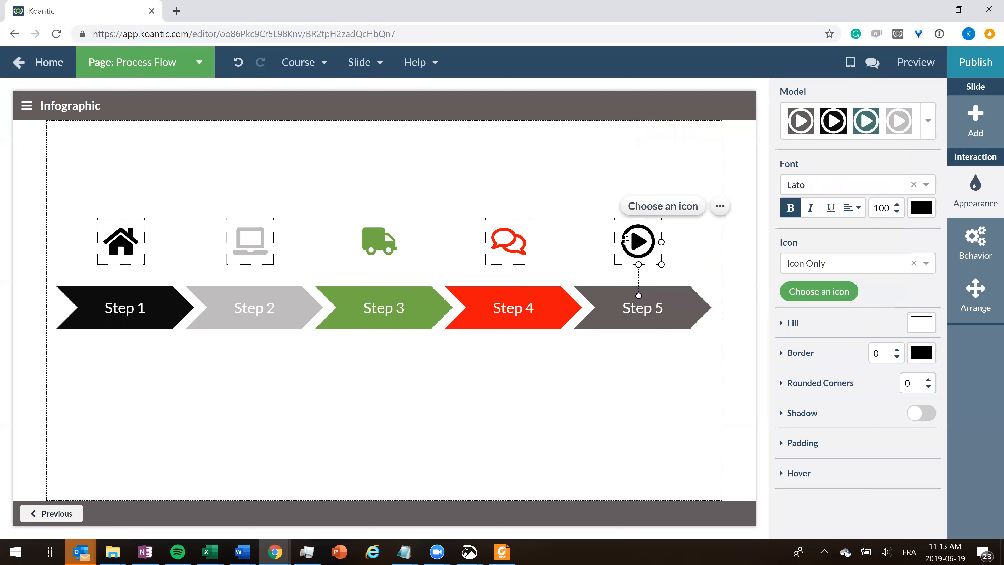
{"action": "left_click", "coordinate": [650, 210]}
{"action": "type", "text": "graph"}
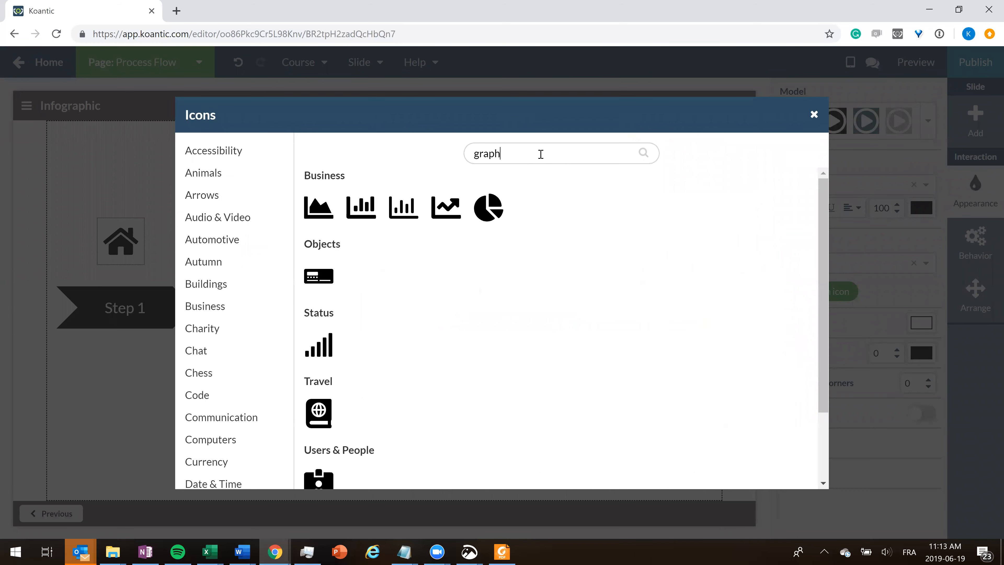
{"action": "left_click", "coordinate": [449, 198]}
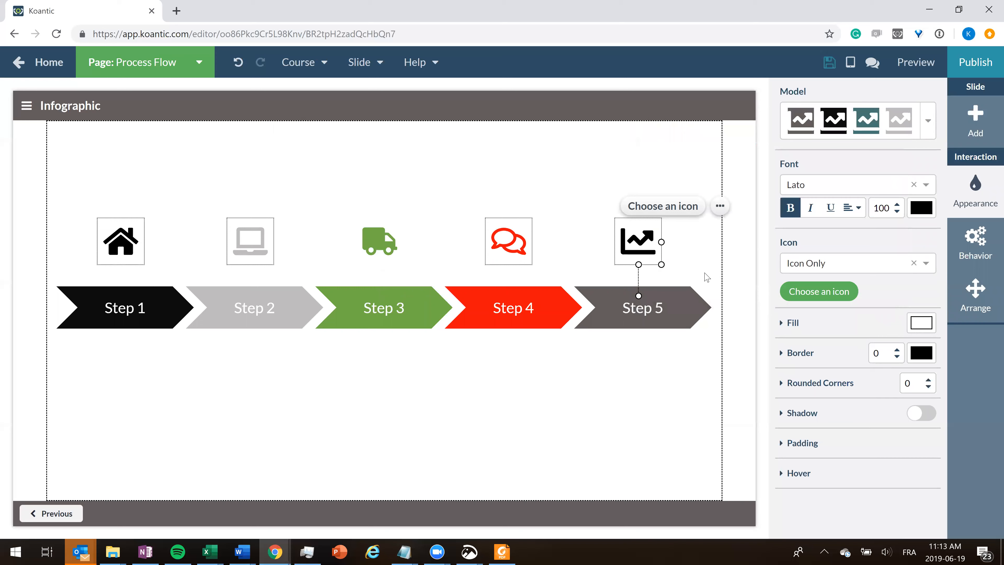
Step: Color the chart icon above Step 5 with the dark gray theme color and deselect it
{"action": "left_click", "coordinate": [921, 208]}
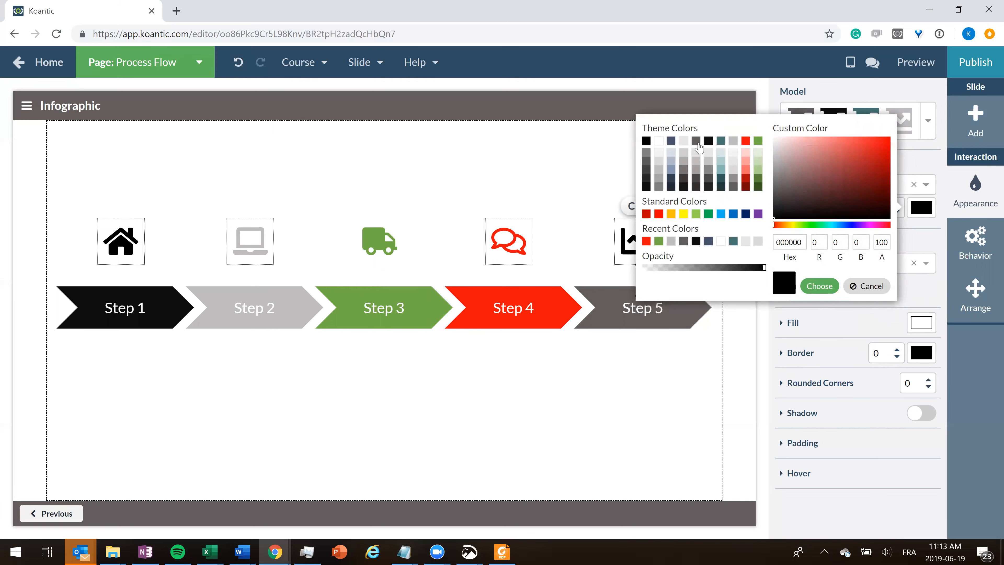
{"action": "left_click", "coordinate": [696, 141]}
{"action": "left_click", "coordinate": [817, 285]}
{"action": "left_click", "coordinate": [593, 402]}
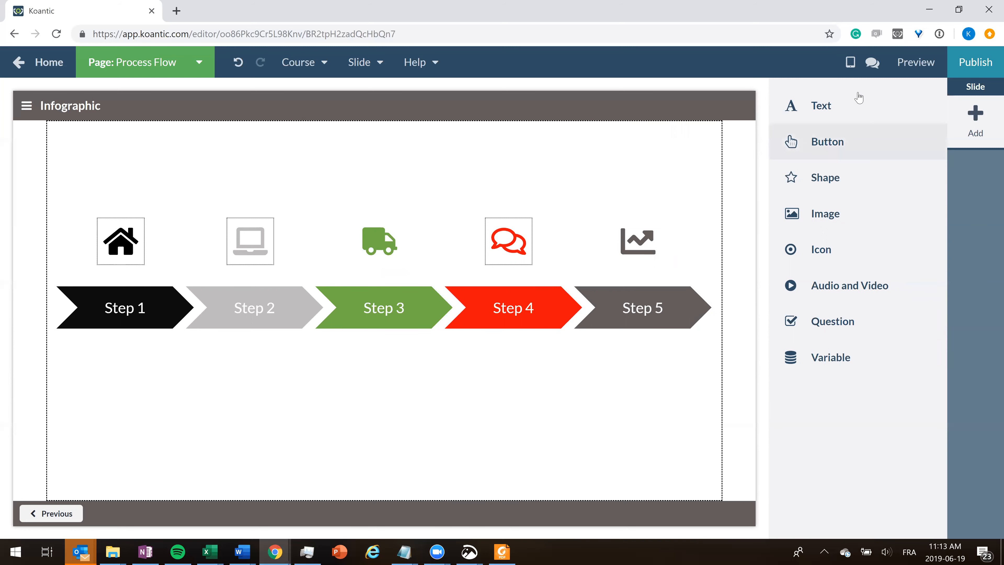
Step: Add a plain body text element below the Step 1 chevron and resize it to about 147 by 120
{"action": "left_click", "coordinate": [858, 97]}
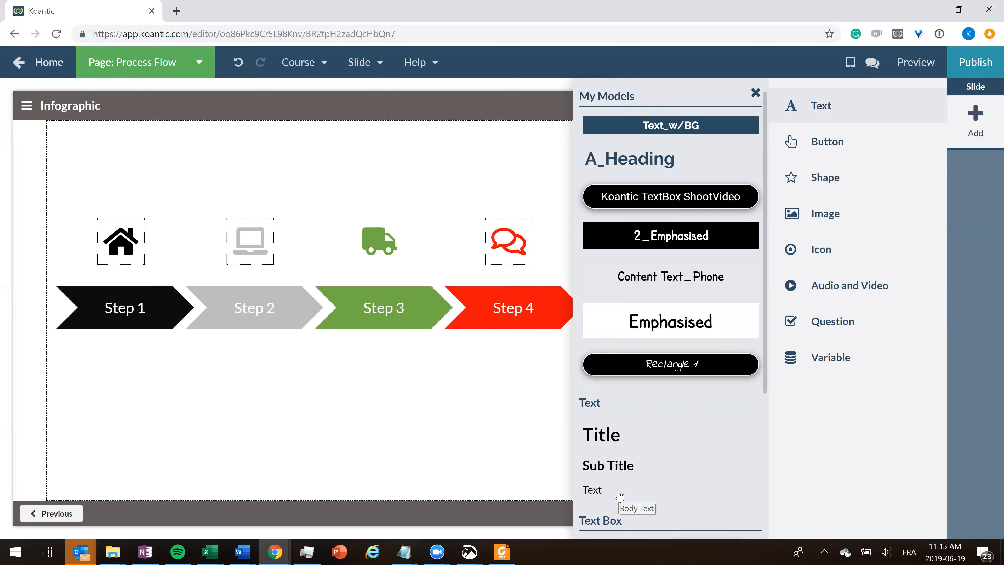
{"action": "left_click_drag", "start_coordinate": [767, 331], "coordinate": [767, 448]}
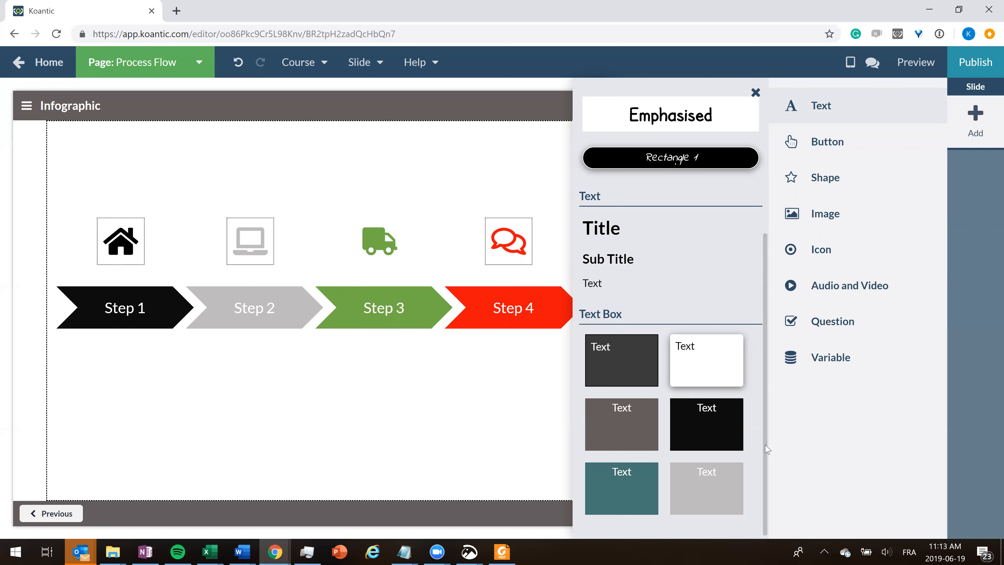
{"action": "left_click_drag", "start_coordinate": [767, 448], "coordinate": [767, 287]}
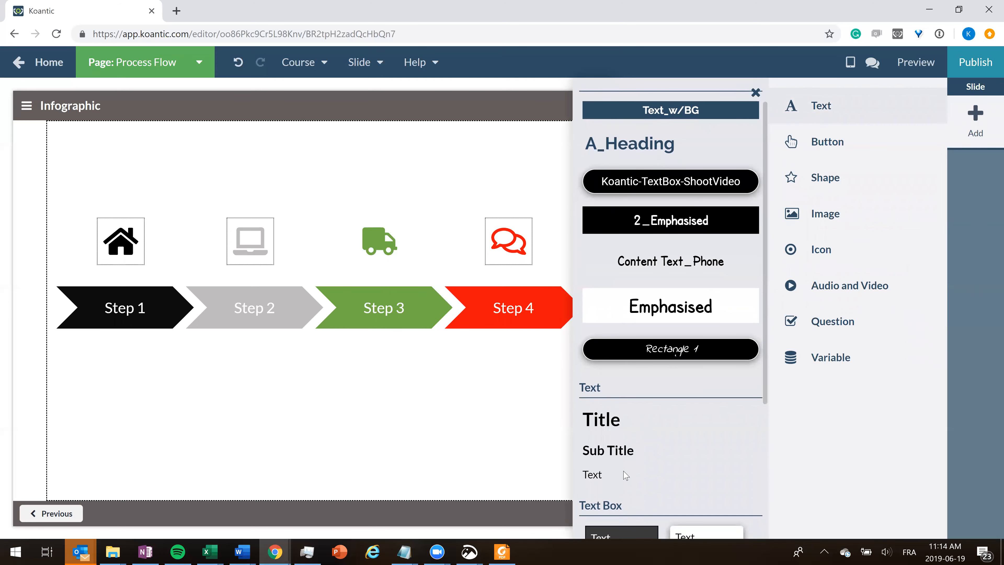
{"action": "left_click", "coordinate": [624, 475]}
{"action": "left_click_drag", "start_coordinate": [279, 224], "coordinate": [141, 377]}
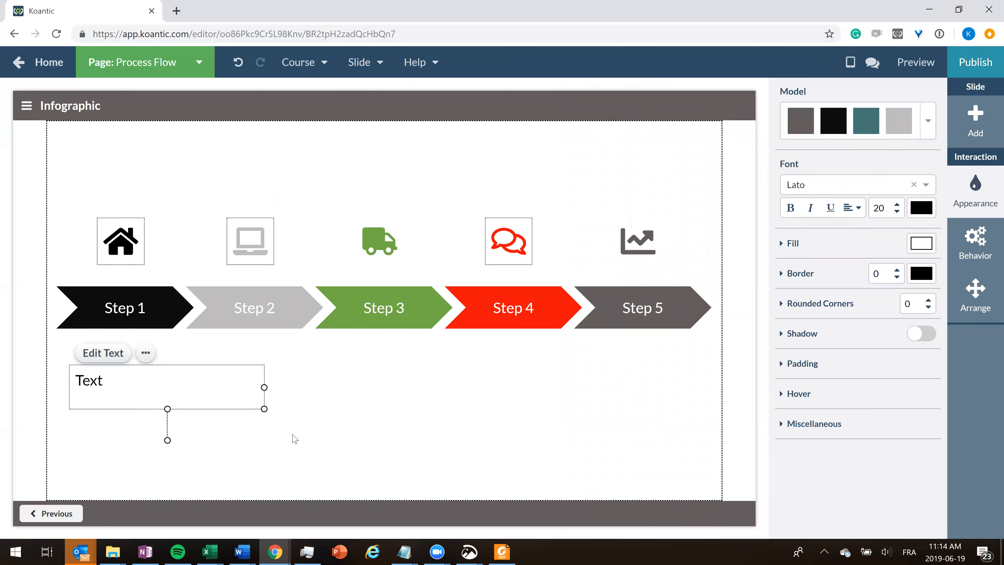
{"action": "left_click_drag", "start_coordinate": [264, 409], "coordinate": [159, 440]}
Step: Replace the placeholder text with "Description of step 1" at font size 18 and center the box under the Step 1 chevron
{"action": "double_click", "coordinate": [105, 380]}
{"action": "type", "text": "Des"}
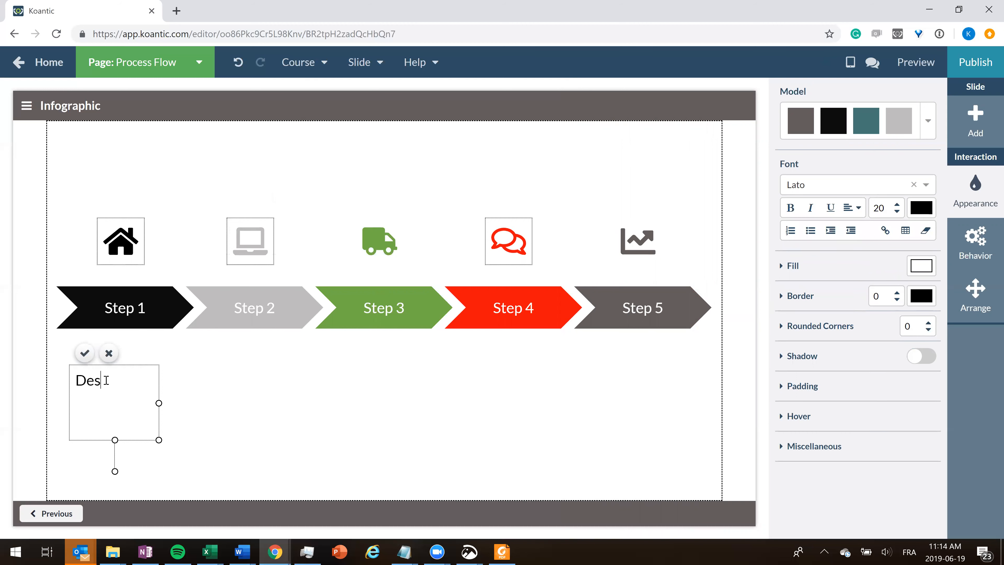
{"action": "type", "text": "cription of step 1"}
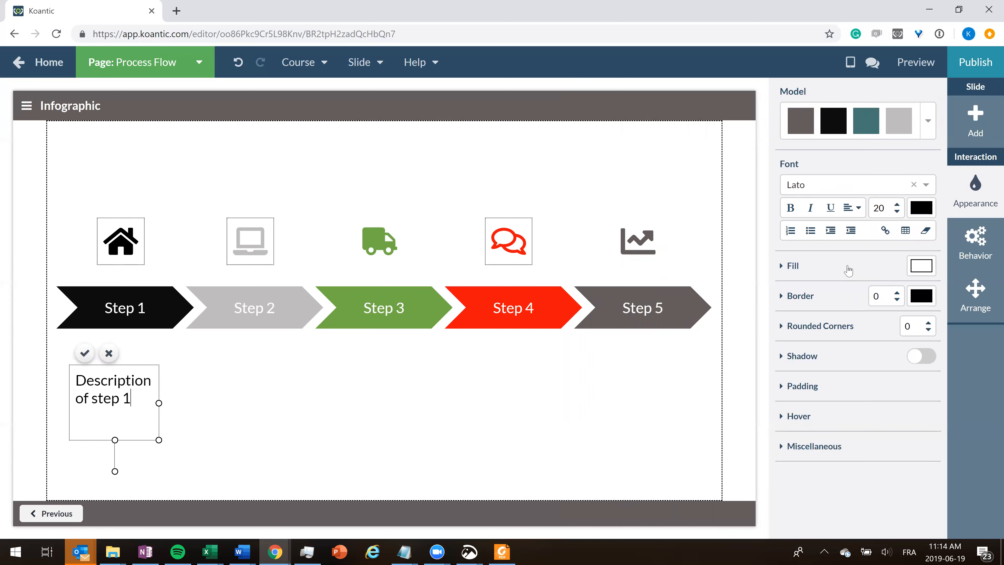
{"action": "left_click", "coordinate": [900, 213]}
{"action": "left_click", "coordinate": [901, 213]}
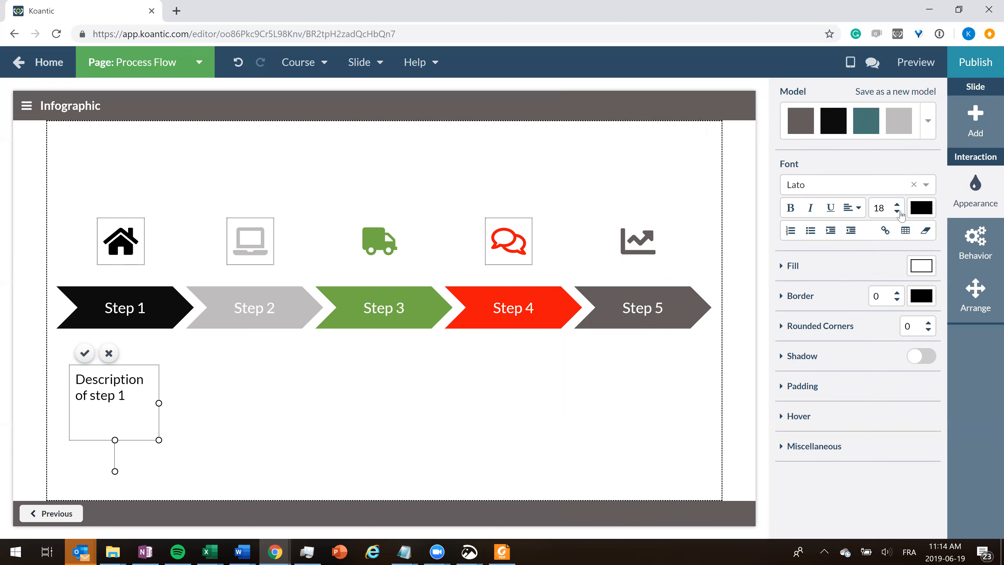
{"action": "left_click", "coordinate": [169, 439]}
{"action": "left_click_drag", "start_coordinate": [121, 395], "coordinate": [127, 394]}
Step: Duplicate the Step 1 description box four times and place one copy below each of the Step 2 to Step 5 chevrons
{"action": "left_click", "coordinate": [228, 391]}
{"action": "left_click", "coordinate": [132, 391]}
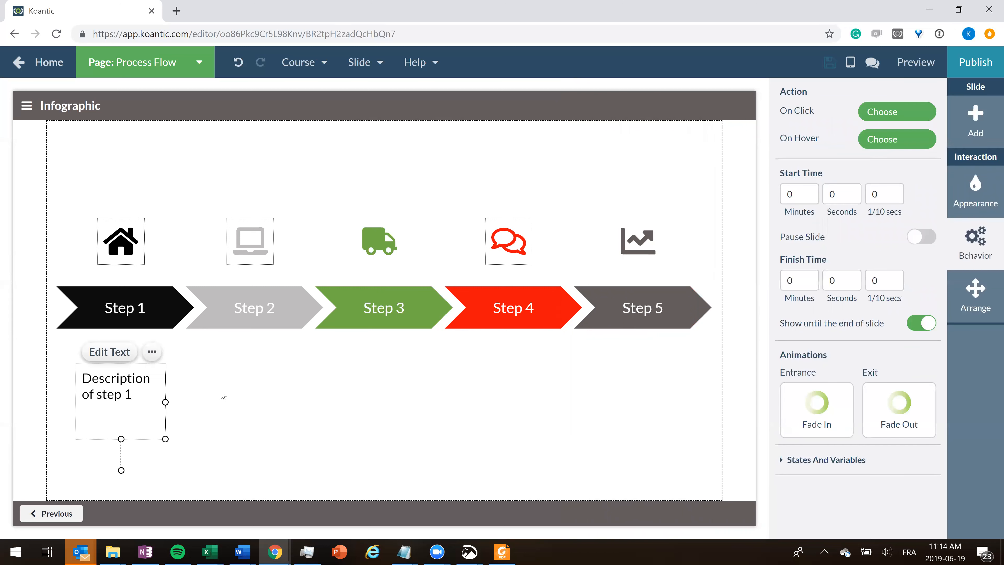
{"action": "key", "text": "ctrl+v"}
{"action": "left_click_drag", "start_coordinate": [183, 317], "coordinate": [242, 410]}
{"action": "key", "text": "ctrl+v"}
{"action": "left_click_drag", "start_coordinate": [85, 143], "coordinate": [388, 383]}
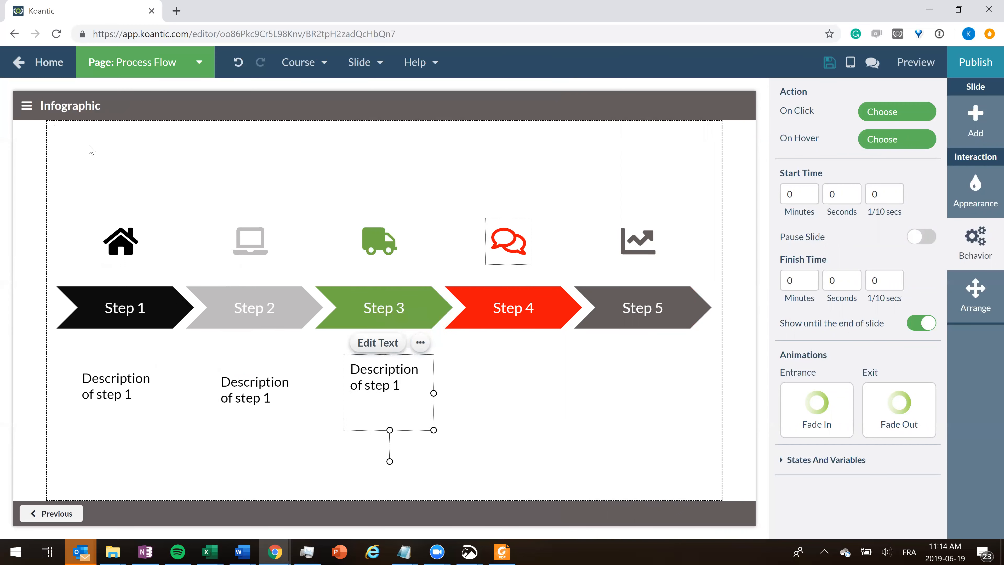
{"action": "left_click", "coordinate": [81, 162]}
{"action": "key", "text": "ctrl+v"}
{"action": "left_click_drag", "start_coordinate": [80, 162], "coordinate": [580, 382]}
{"action": "key", "text": "ctrl+v"}
{"action": "left_click_drag", "start_coordinate": [75, 149], "coordinate": [634, 393]}
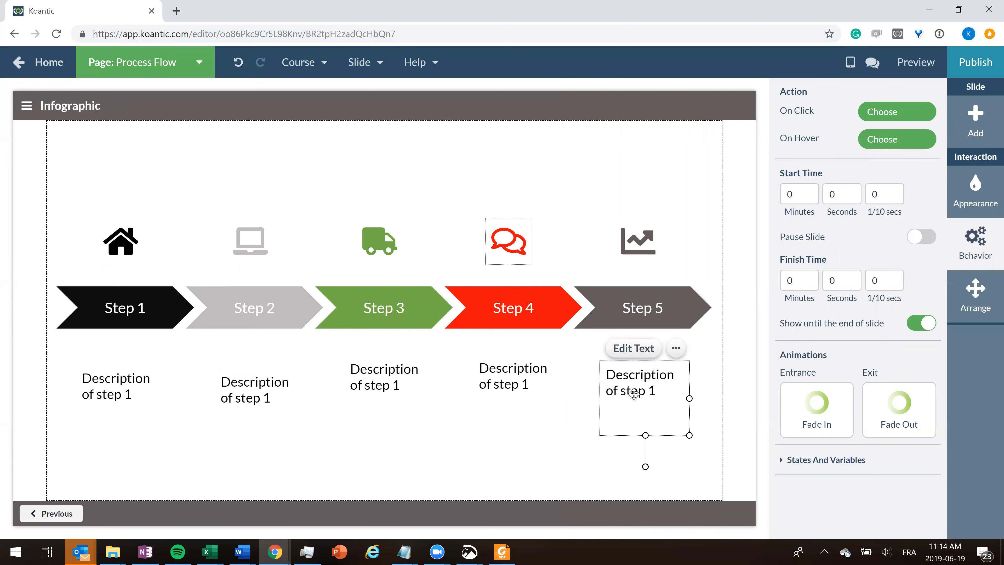
Step: Align all five description boxes along their middles in one row, distribute them evenly horizontally, and deselect them
{"action": "left_click", "coordinate": [559, 394], "text": "shift"}
{"action": "left_click", "coordinate": [381, 392], "text": "shift"}
{"action": "left_click", "coordinate": [244, 392], "text": "shift"}
{"action": "left_click", "coordinate": [108, 392], "text": "shift"}
{"action": "left_click", "coordinate": [975, 241]}
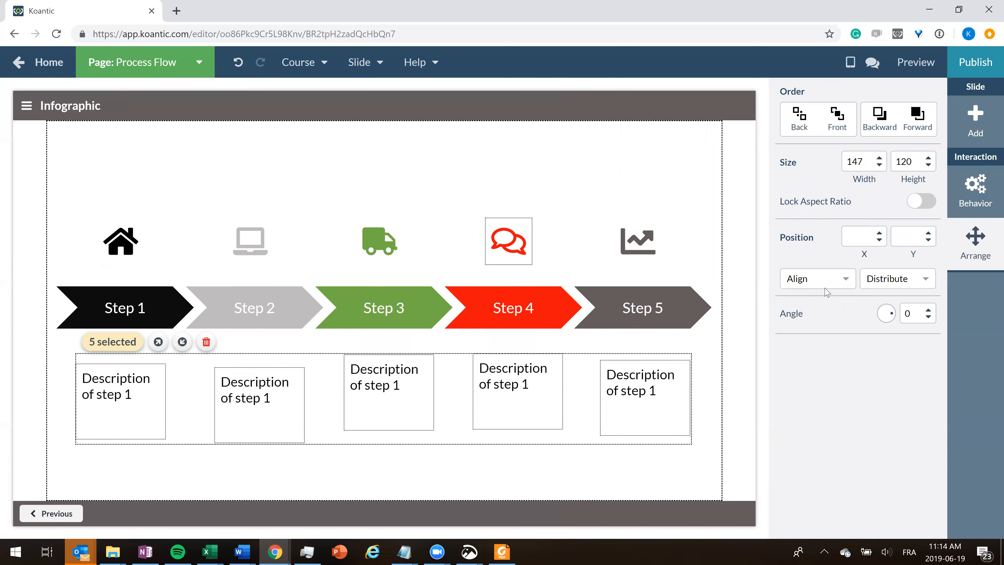
{"action": "left_click", "coordinate": [826, 288]}
{"action": "left_click", "coordinate": [815, 407]}
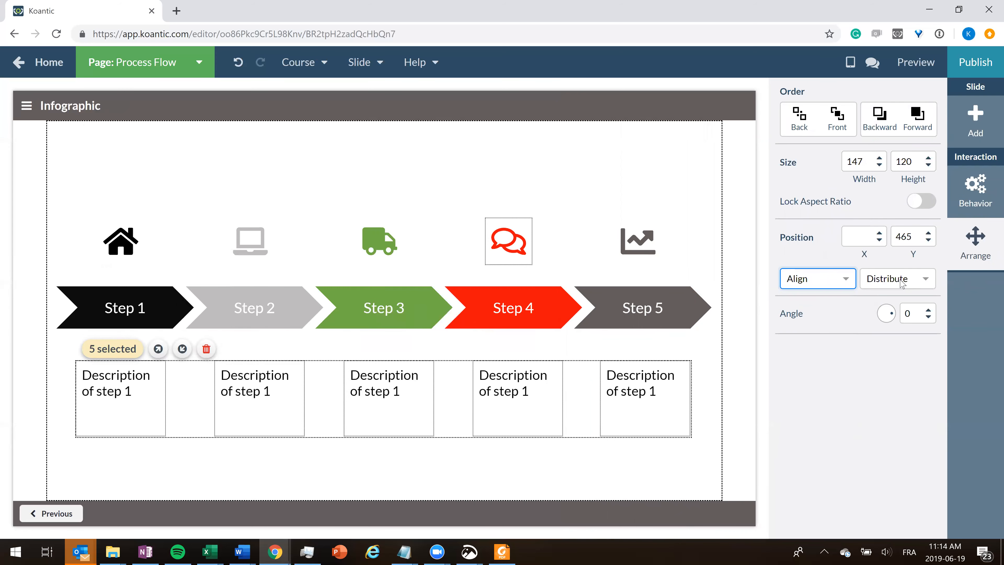
{"action": "left_click", "coordinate": [901, 282]}
{"action": "left_click", "coordinate": [902, 299]}
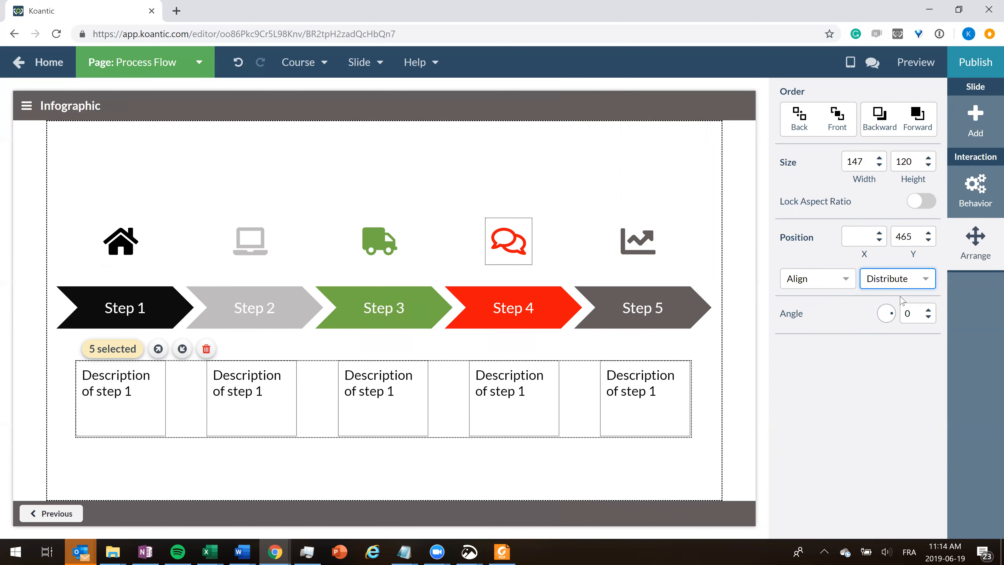
{"action": "left_click", "coordinate": [468, 447]}
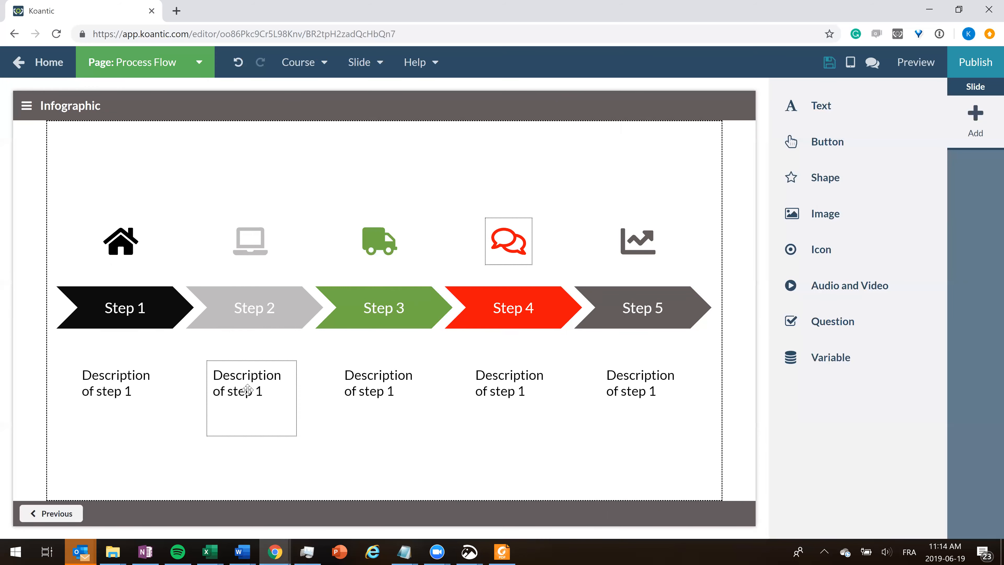
Step: Change the descriptions below the second and third chevrons to "Description of step 2" and "Description of step 3"
{"action": "double_click", "coordinate": [247, 389]}
{"action": "left_click", "coordinate": [275, 390]}
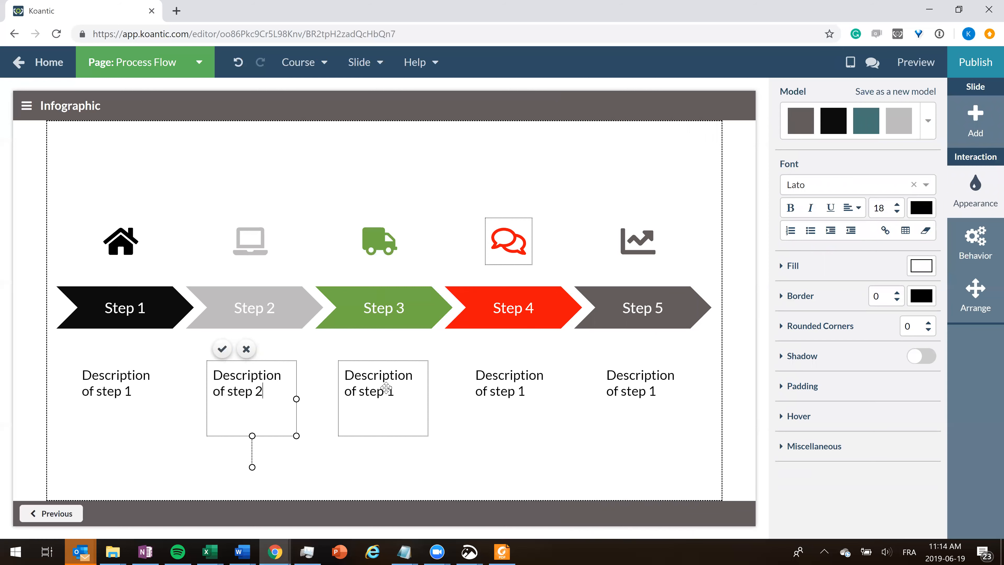
{"action": "left_click", "coordinate": [407, 393]}
{"action": "left_click", "coordinate": [408, 393]}
{"action": "key", "text": "BackSpace"}
{"action": "type", "text": "3"}
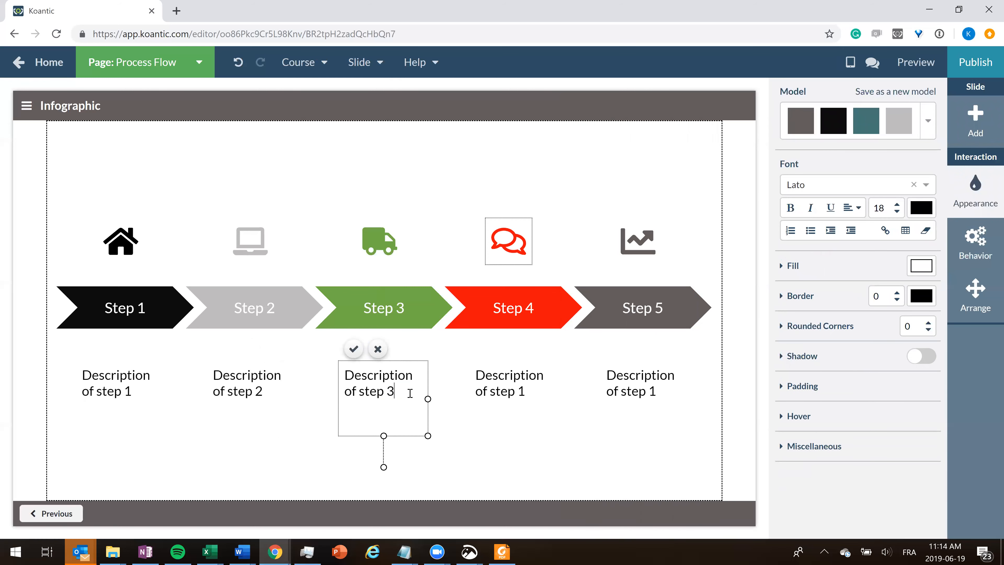
Step: Change the descriptions below the fourth and fifth chevrons to "Description of step 4" and "Description of step 5", and finish text editing
{"action": "left_click", "coordinate": [540, 395]}
{"action": "left_click", "coordinate": [544, 394]}
{"action": "left_click", "coordinate": [544, 393]}
{"action": "key", "text": "BackSpace"}
{"action": "type", "text": "4"}
{"action": "left_click", "coordinate": [625, 385]}
{"action": "left_click", "coordinate": [668, 390]}
{"action": "left_click", "coordinate": [671, 390]}
{"action": "key", "text": "BackSpace"}
{"action": "type", "text": "5"}
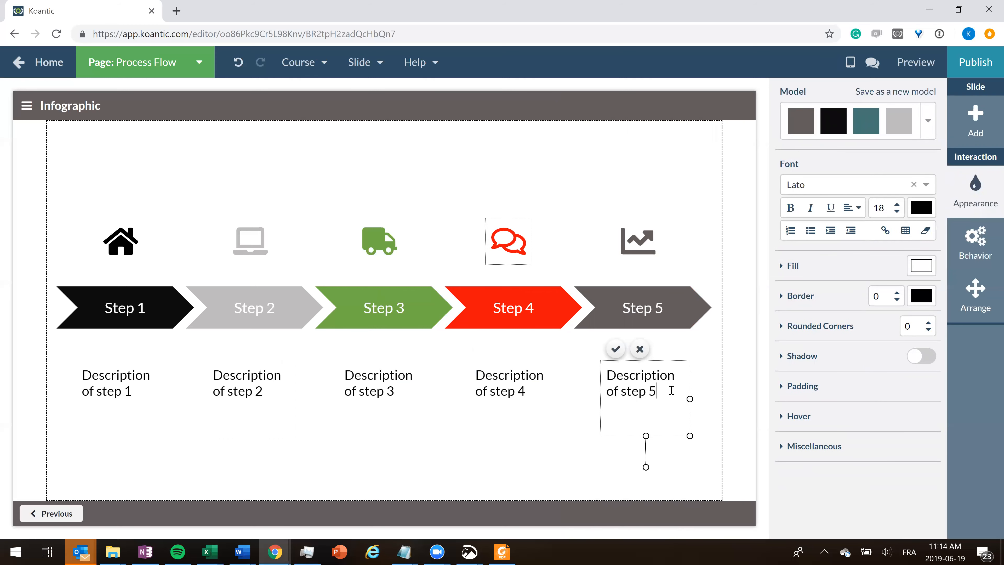
{"action": "left_click", "coordinate": [458, 470]}
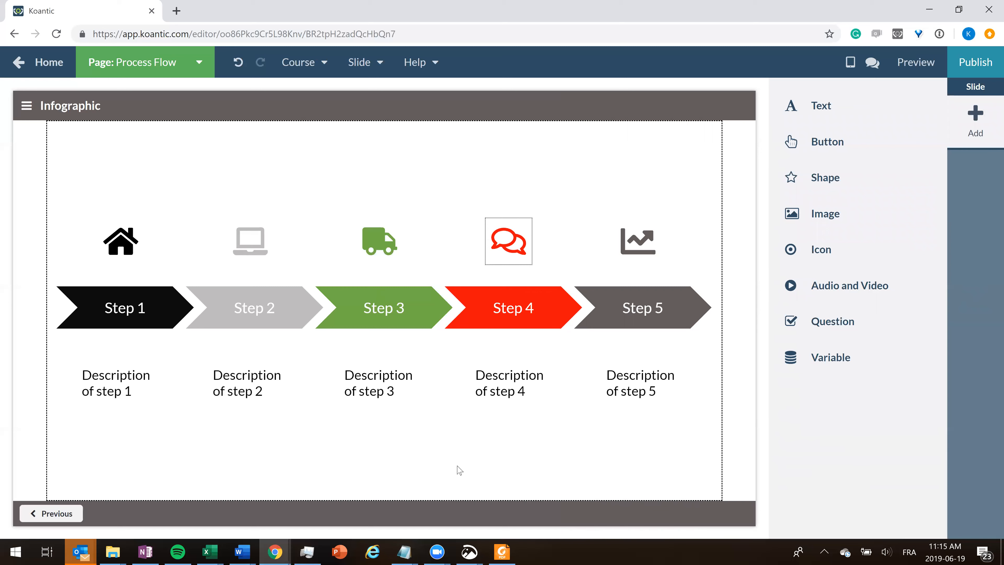
Step: Open the size, position and stacking order settings of the red Step 4 chevron
{"action": "left_click", "coordinate": [546, 301]}
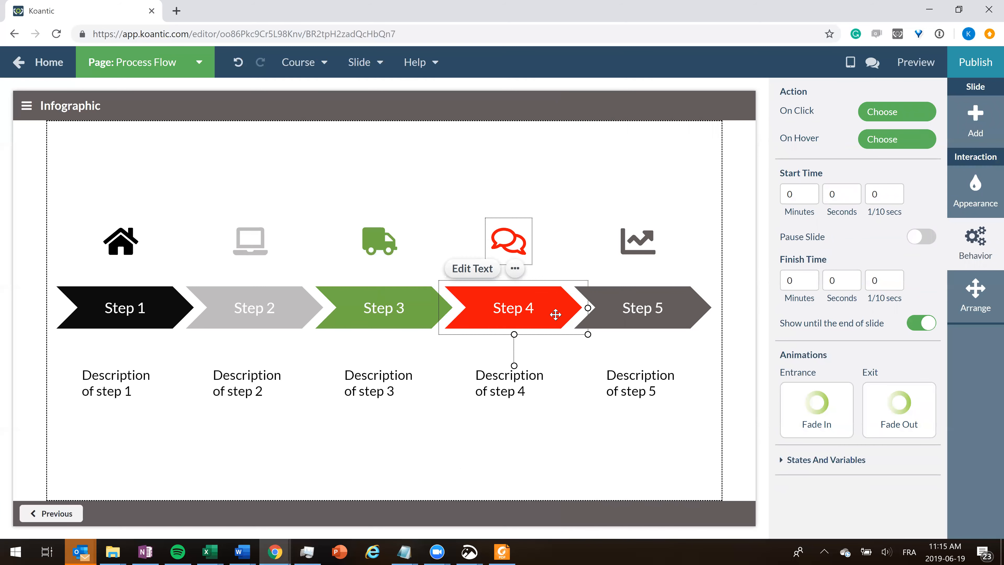
{"action": "left_click", "coordinate": [979, 306]}
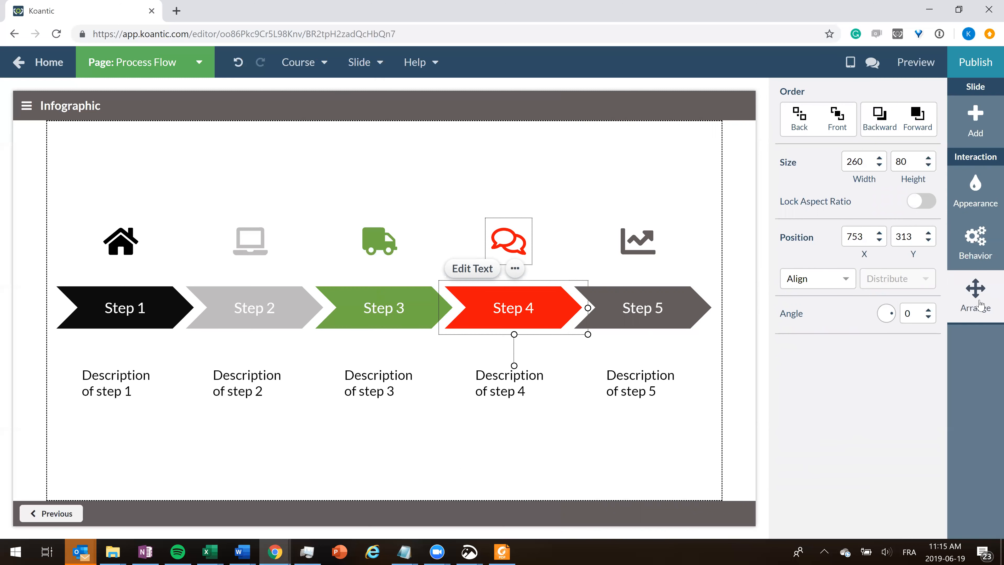